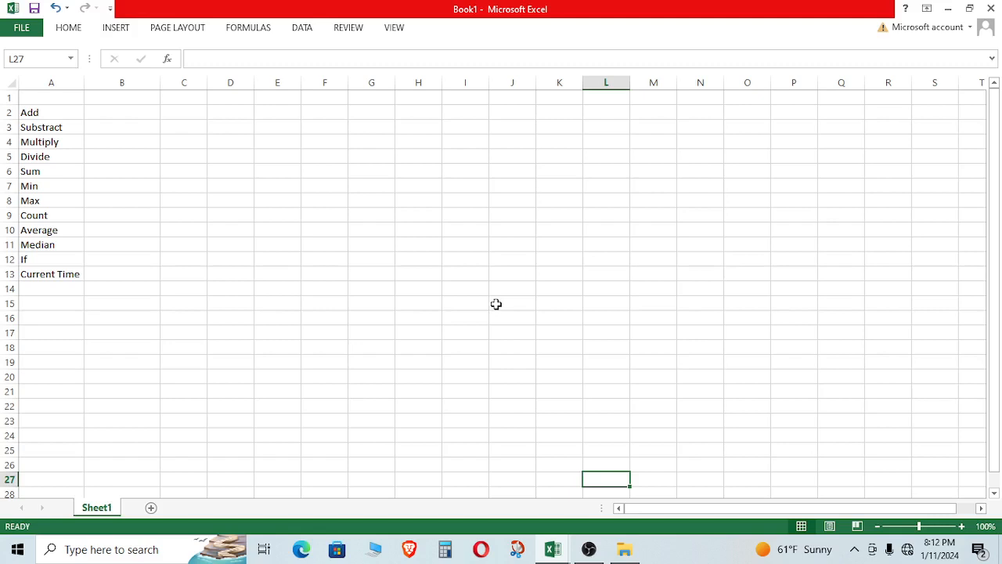
# - Enter 60 in cell B2 and 30 in cell C2 of the Add row
pyautogui.doubleClick(135, 111)
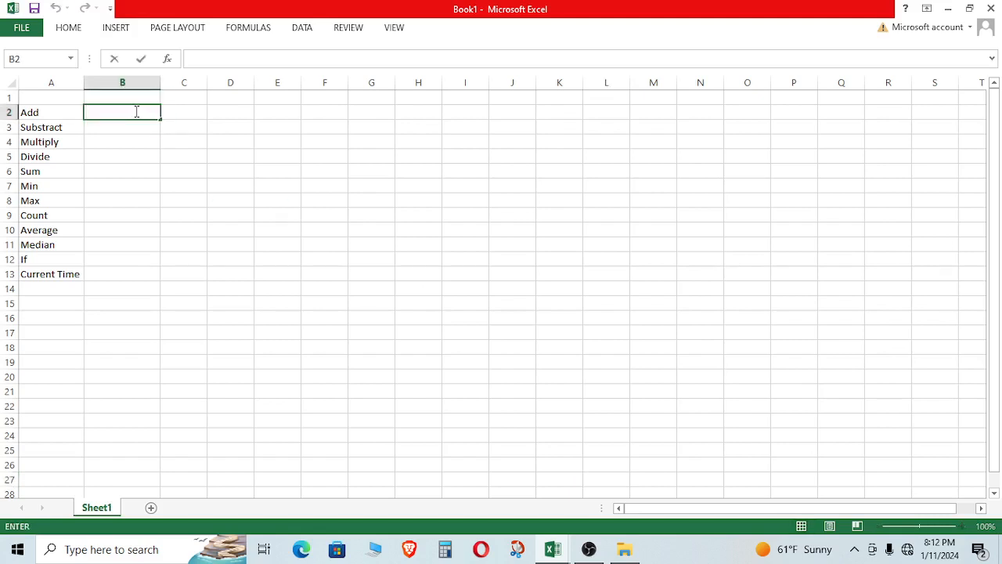
pyautogui.write('60')
pyautogui.doubleClick(184, 113)
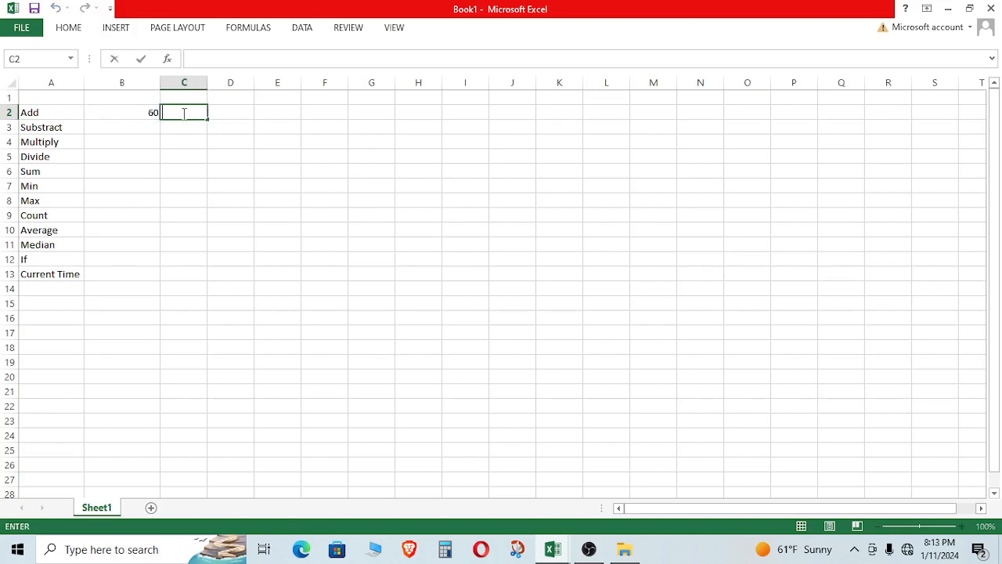
pyautogui.write('30')
pyautogui.click(214, 155)
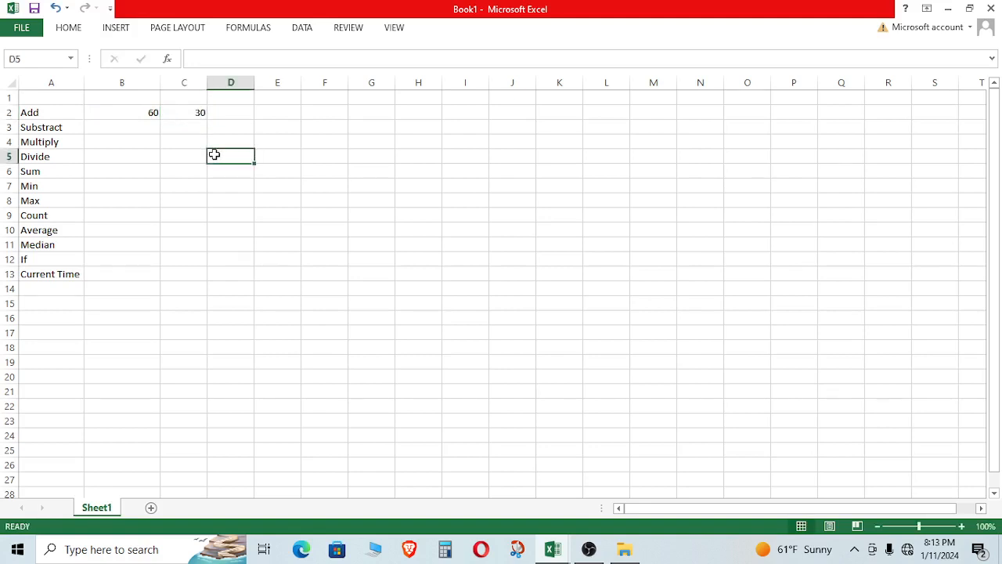
# - Add the Add row's two numbers in cell D2 with the formula =B2+C2
pyautogui.doubleClick(223, 112)
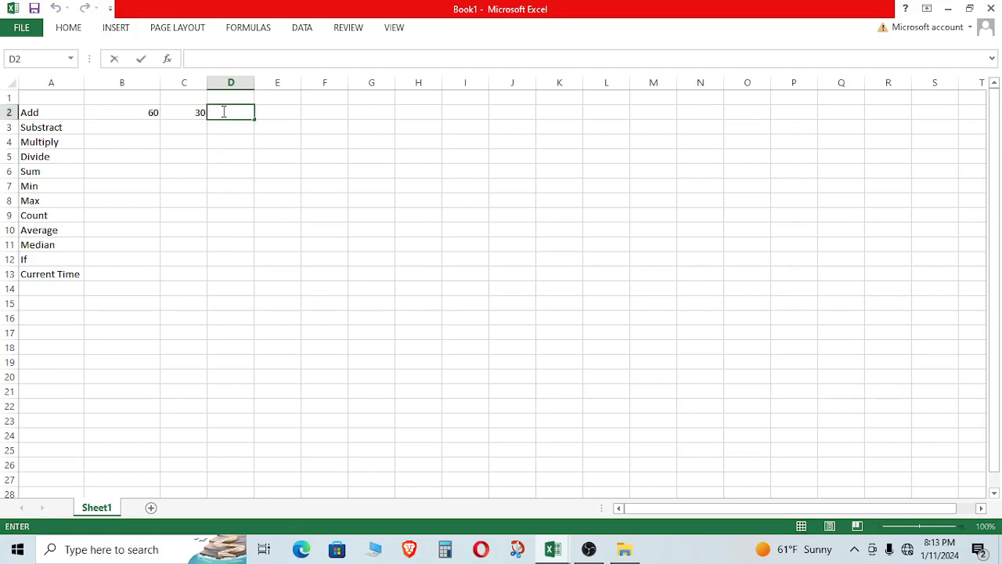
pyautogui.write('=')
pyautogui.click(142, 110)
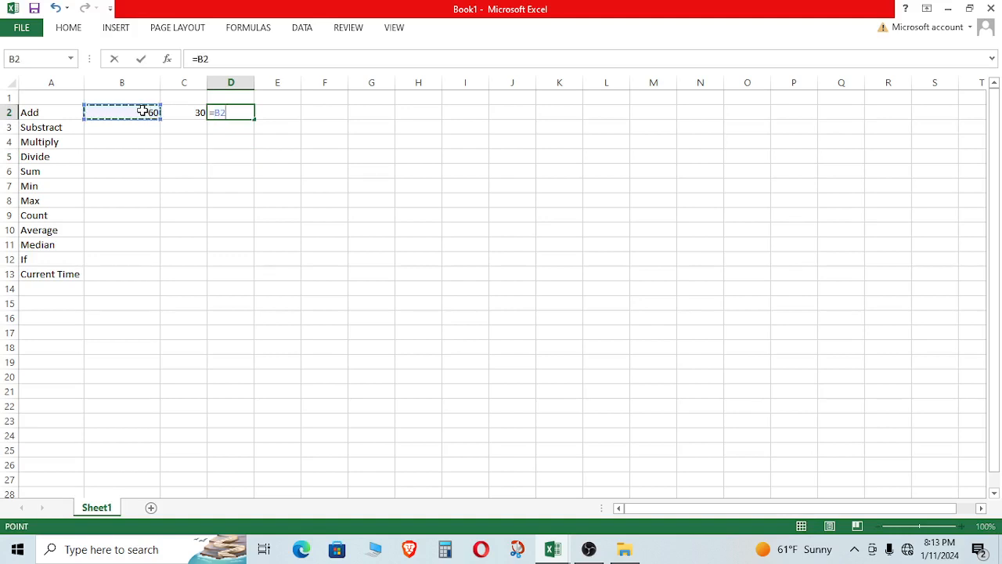
pyautogui.write('+')
pyautogui.click(190, 113)
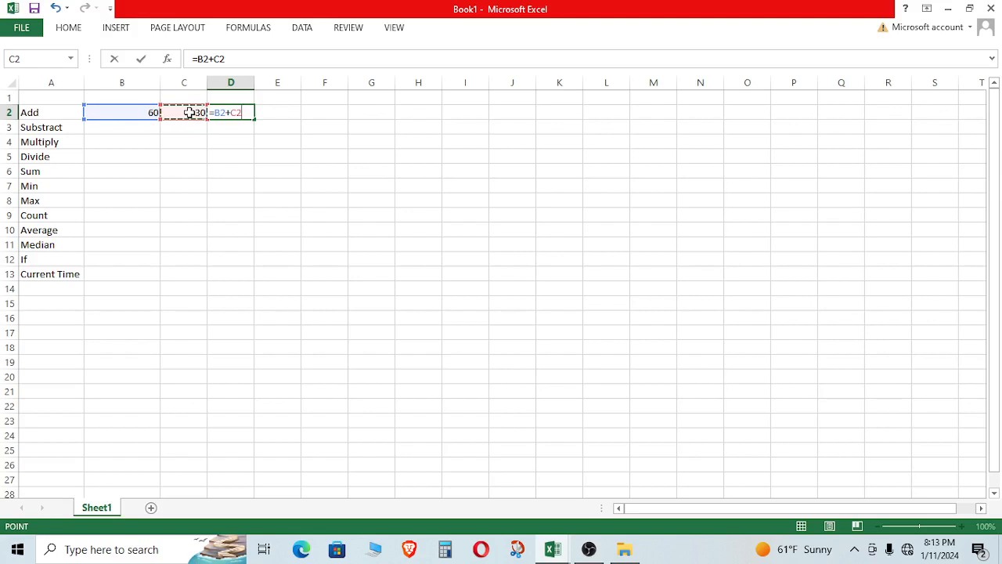
pyautogui.press('Return')
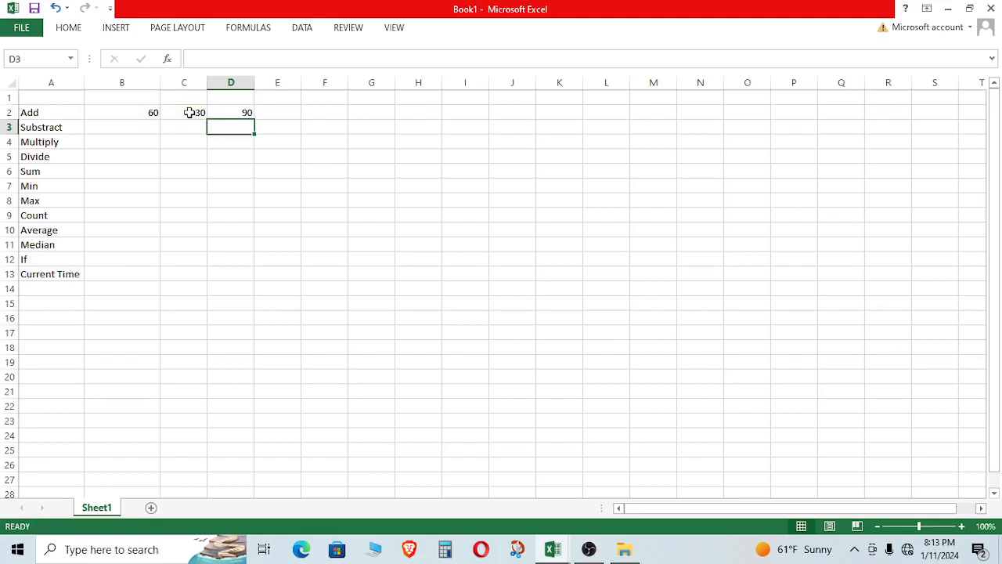
pyautogui.click(272, 151)
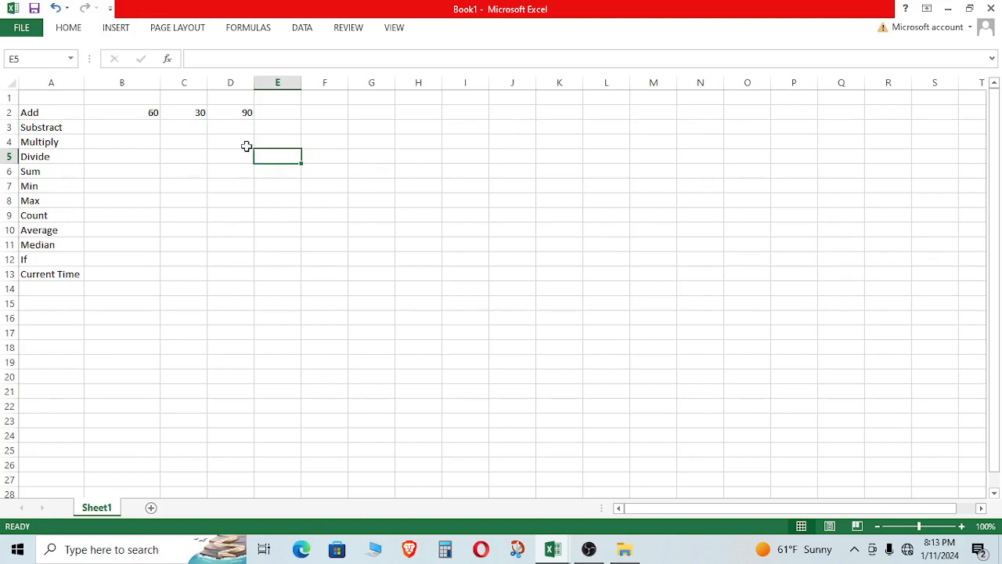
# - Enter 45 in cell B3 and 23 in cell C3 of the Substract row
pyautogui.doubleClick(143, 127)
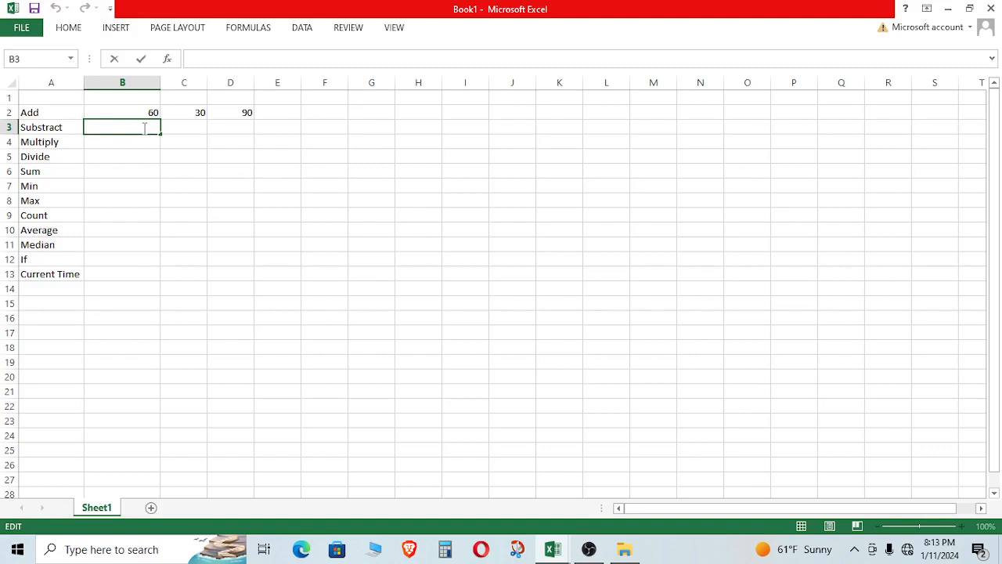
pyautogui.write('45')
pyautogui.click(183, 126)
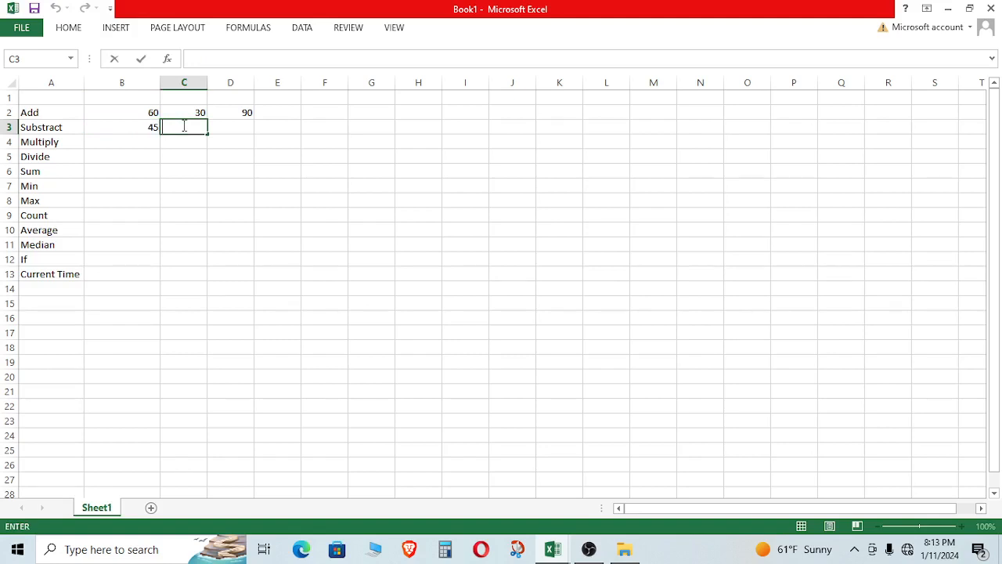
pyautogui.write('23')
# - Subtract the Substract row's second number from the first in cell D3 with the formula =B3-C3
pyautogui.doubleClick(230, 126)
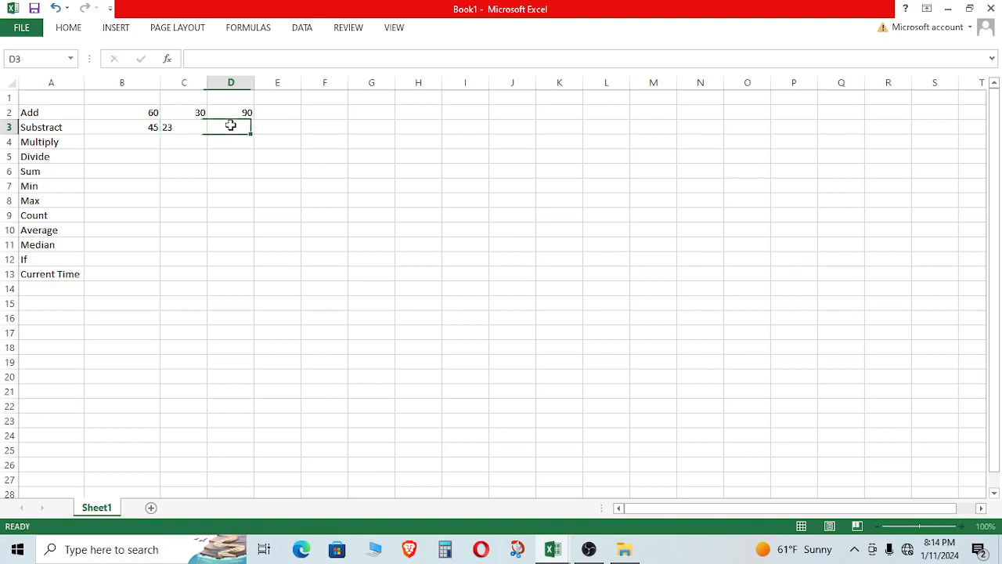
pyautogui.write('=')
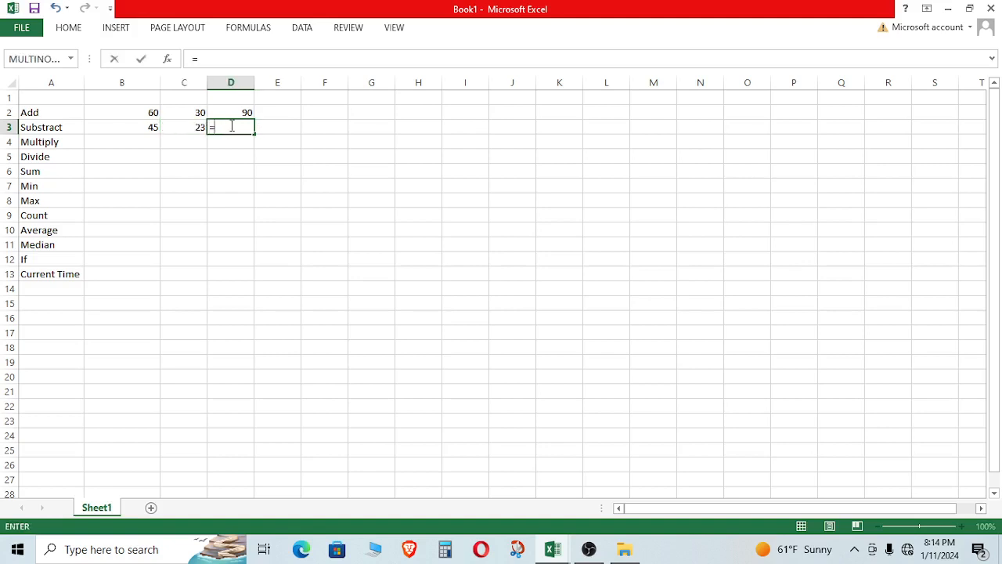
pyautogui.click(144, 127)
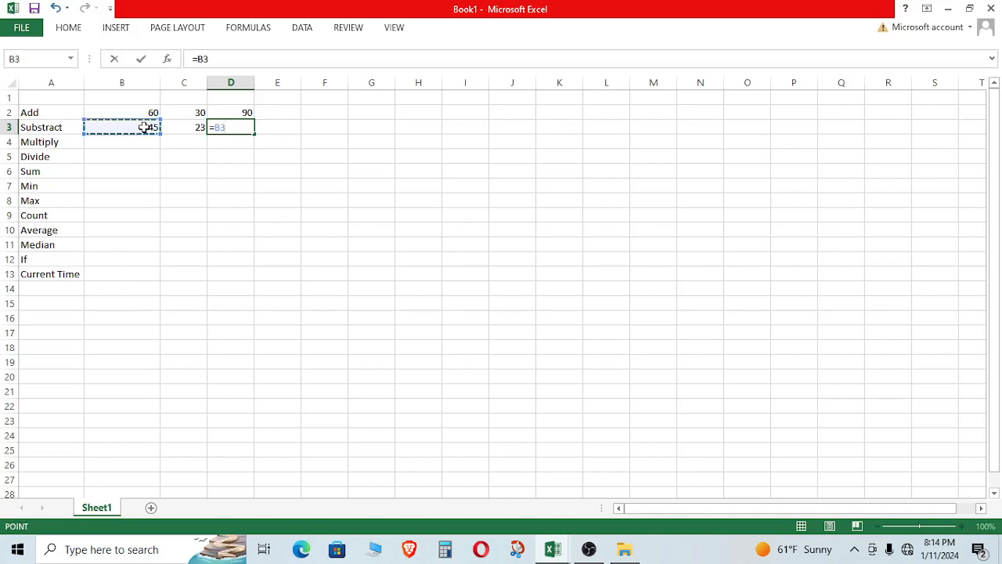
pyautogui.write('_')
pyautogui.press('BackSpace')
pyautogui.write('-')
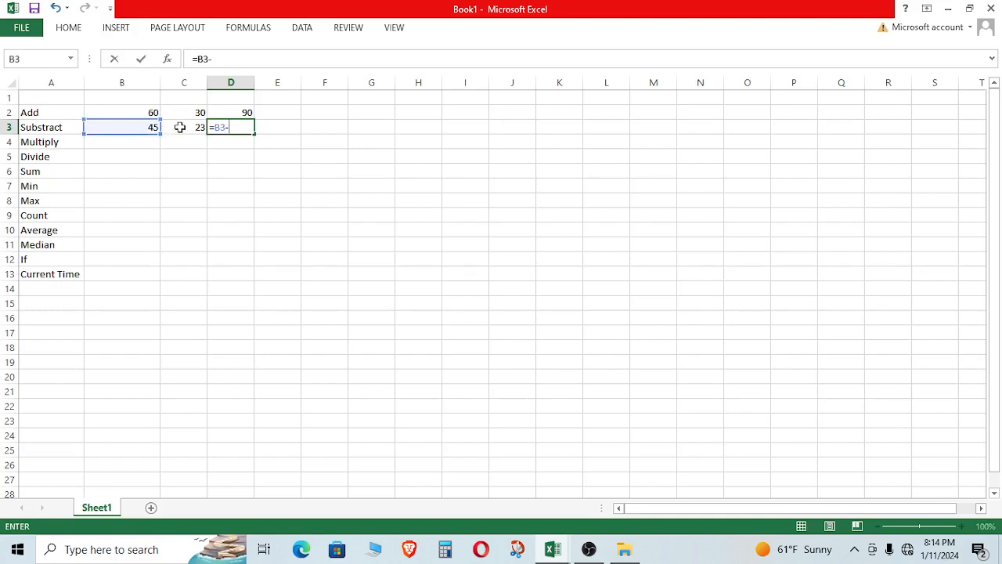
pyautogui.click(180, 127)
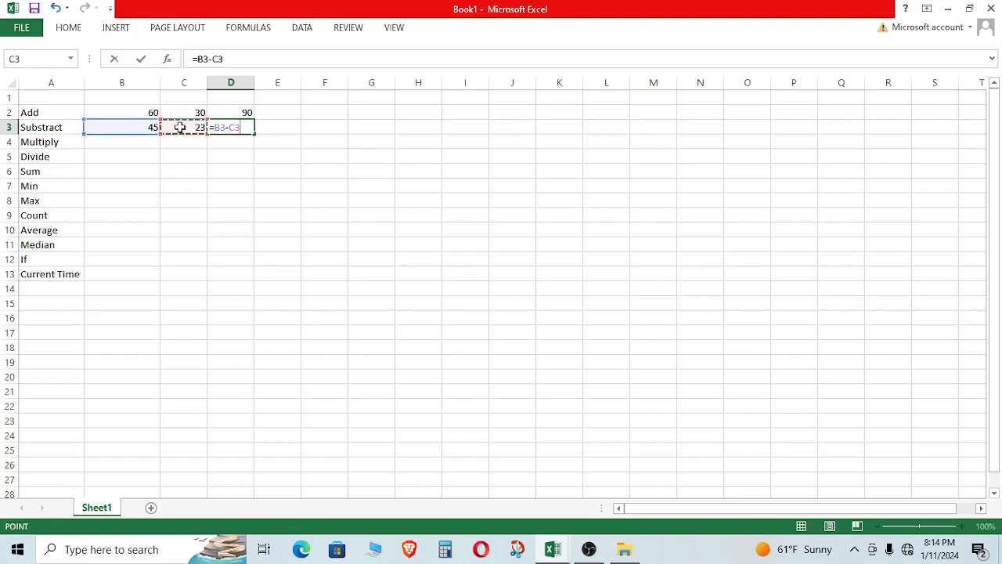
pyautogui.press('Return')
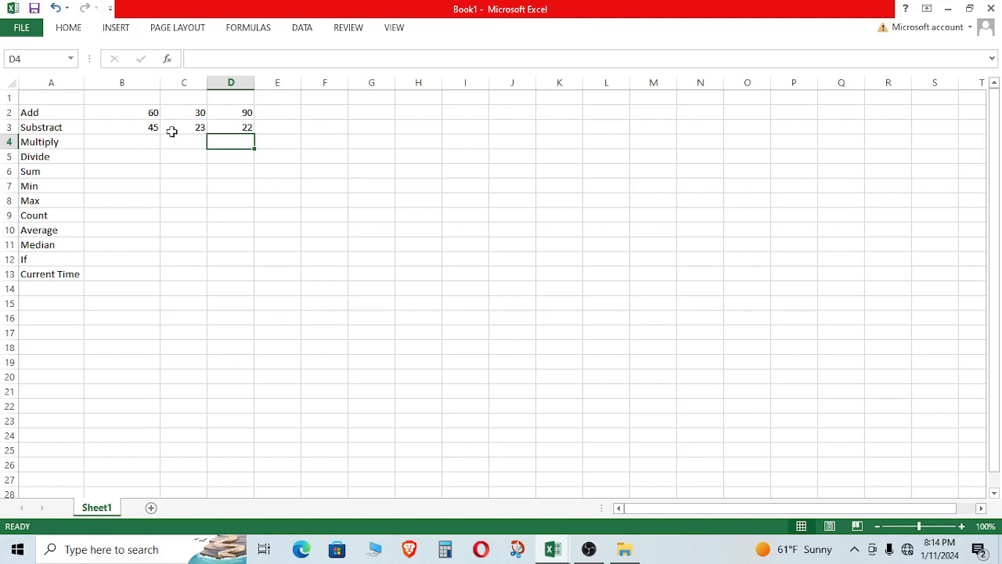
# - Enter 20 in cell B4 and 4 in cell C4 of the Multiply row
pyautogui.doubleClick(146, 141)
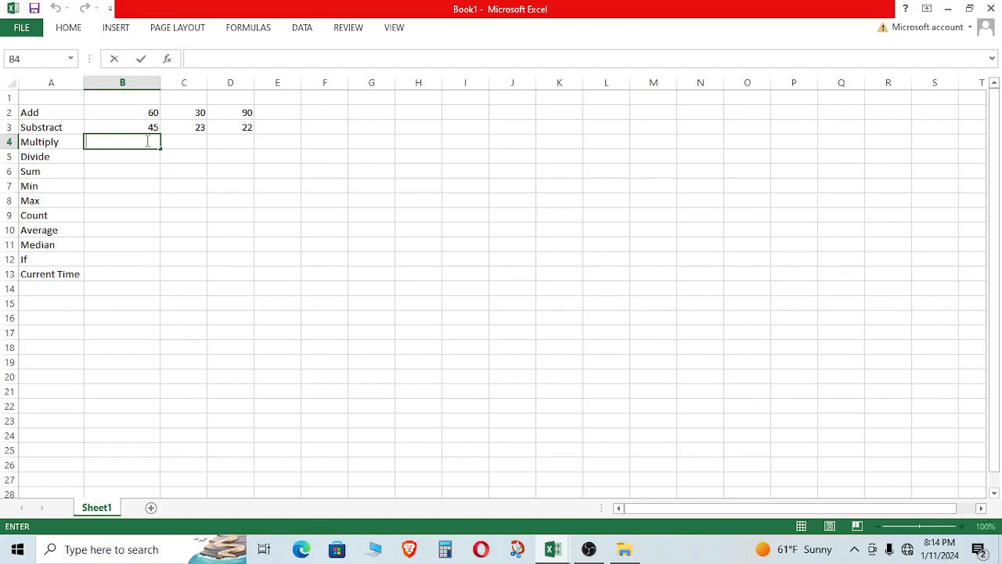
pyautogui.write('20')
pyautogui.click(192, 141)
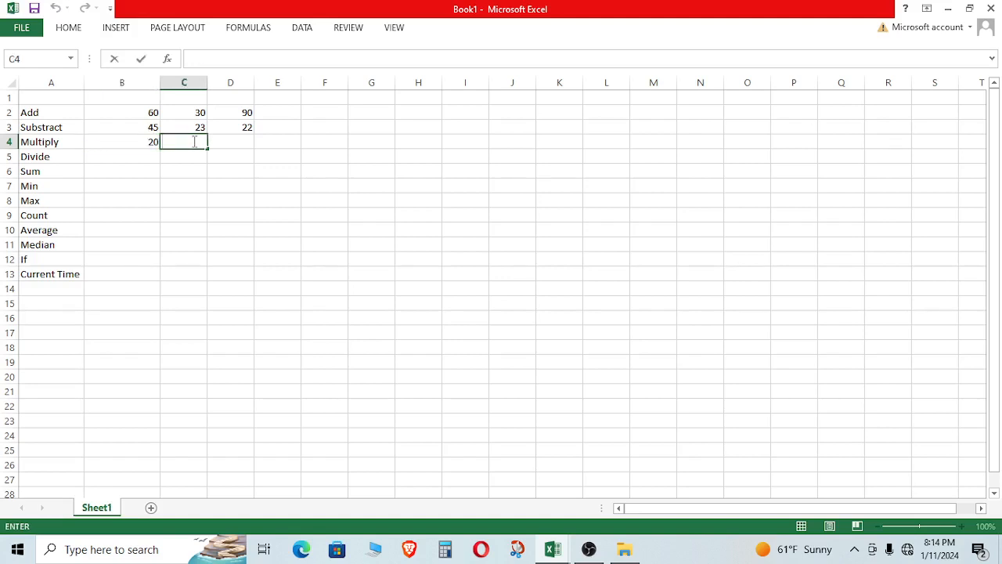
pyautogui.write('4')
# - Multiply the Multiply row's two numbers in cell D4 with the formula =B4*C4
pyautogui.click(232, 140)
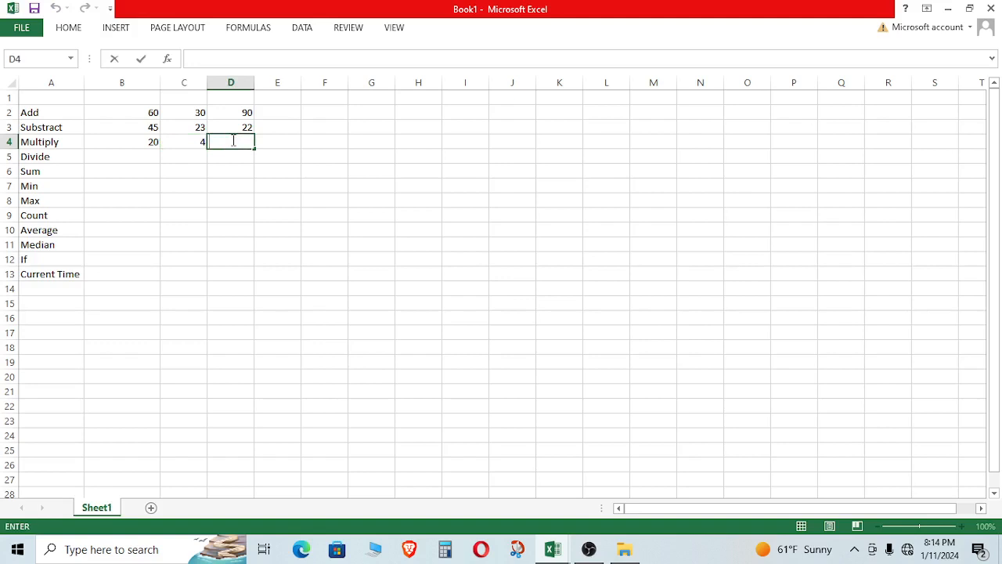
pyautogui.write('=')
pyautogui.click(139, 142)
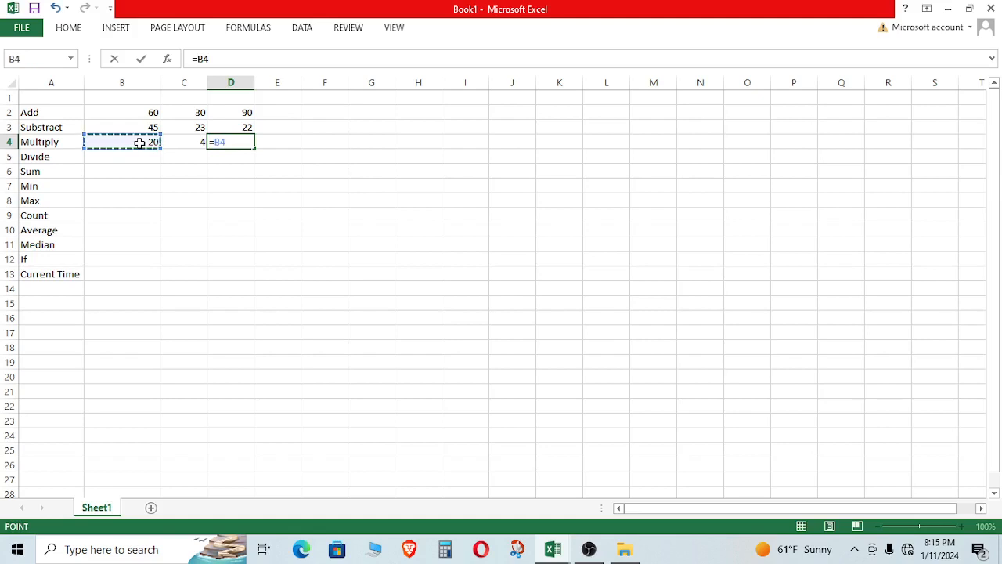
pyautogui.write('*')
pyautogui.click(186, 139)
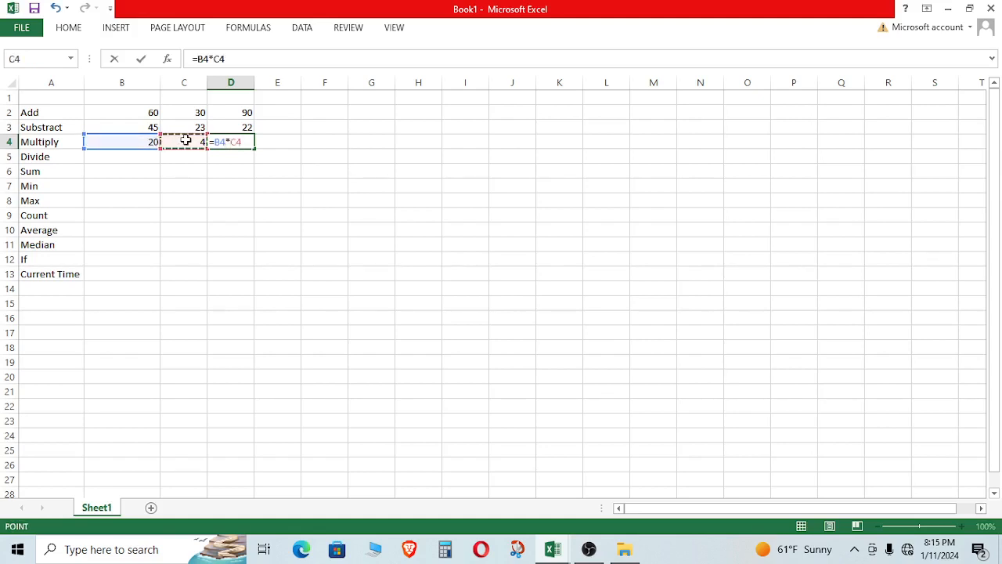
pyautogui.press('Return')
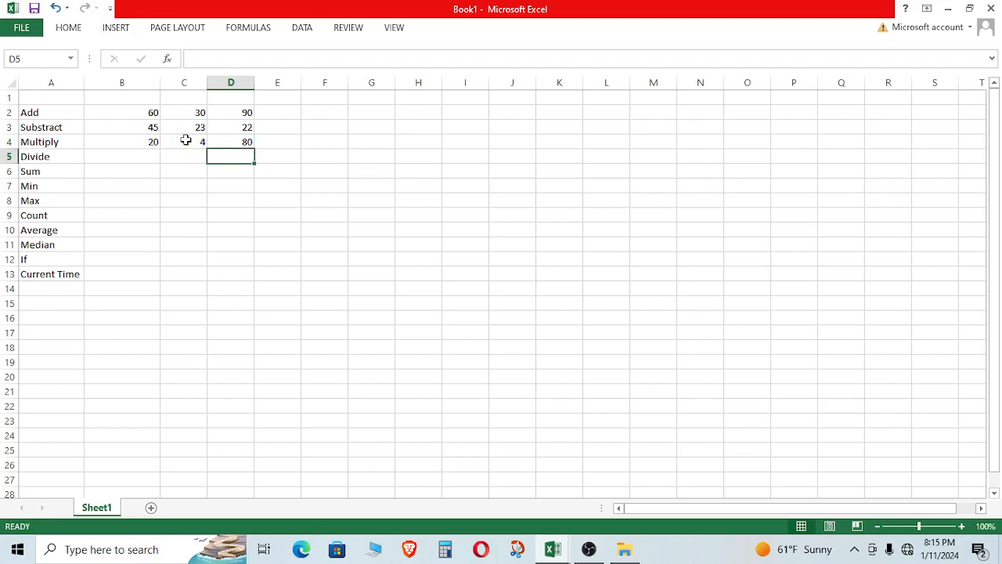
pyautogui.click(277, 156)
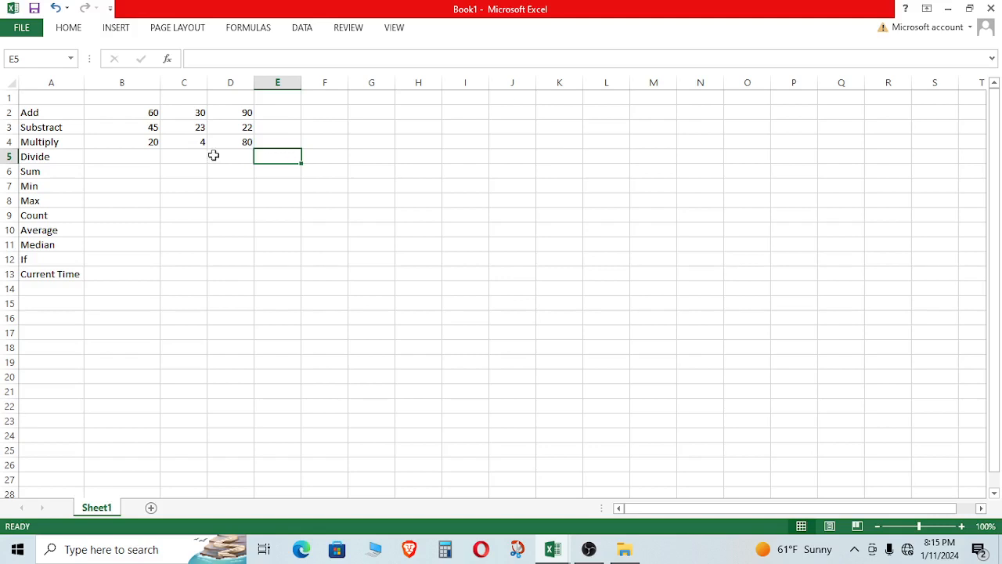
# - Enter 210 in cell B5 and 7 in cell C5 of the Divide row
pyautogui.doubleClick(140, 155)
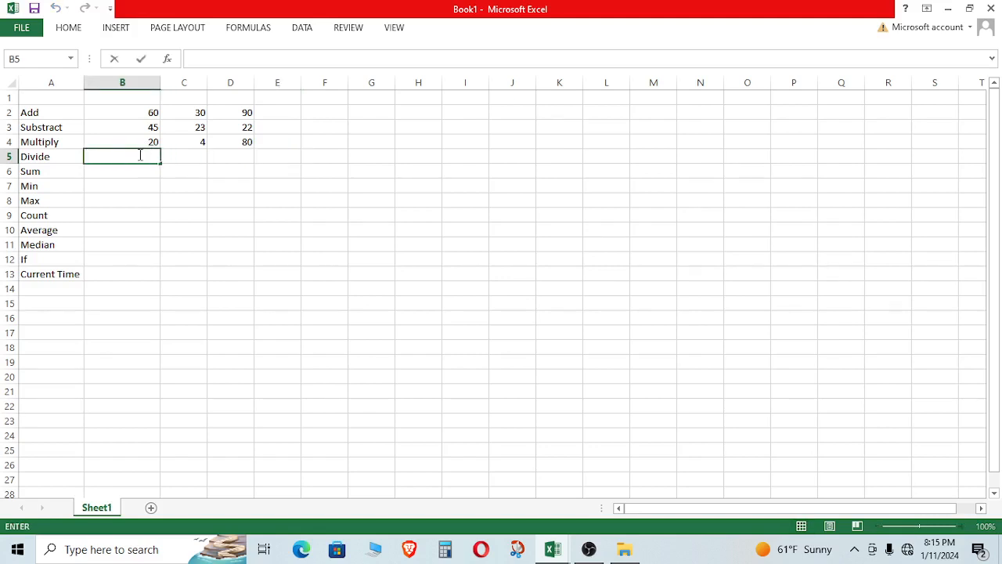
pyautogui.write('120')
pyautogui.press('BackSpace')
pyautogui.press('BackSpace')
pyautogui.press('BackSpace')
pyautogui.write('210')
pyautogui.press('Tab')
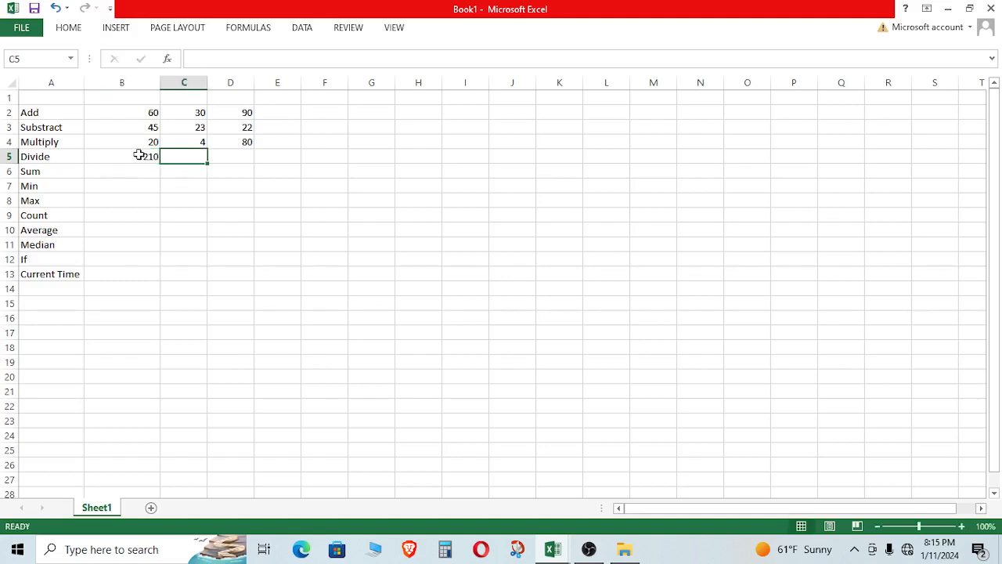
pyautogui.write('7')
pyautogui.press('Tab')
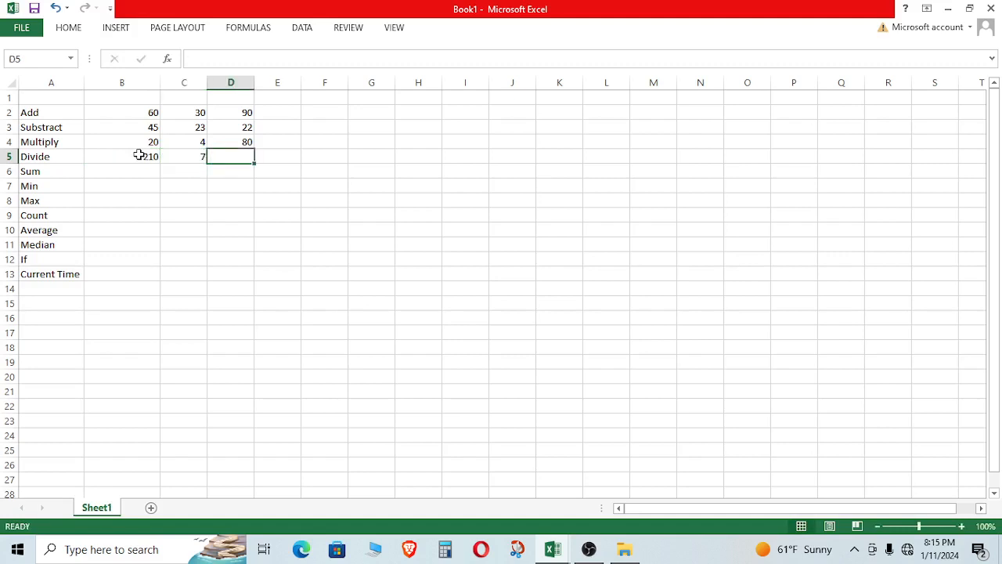
# - Divide the Divide row's first number by the second in cell D5 with the formula =B5/C5
pyautogui.write('=')
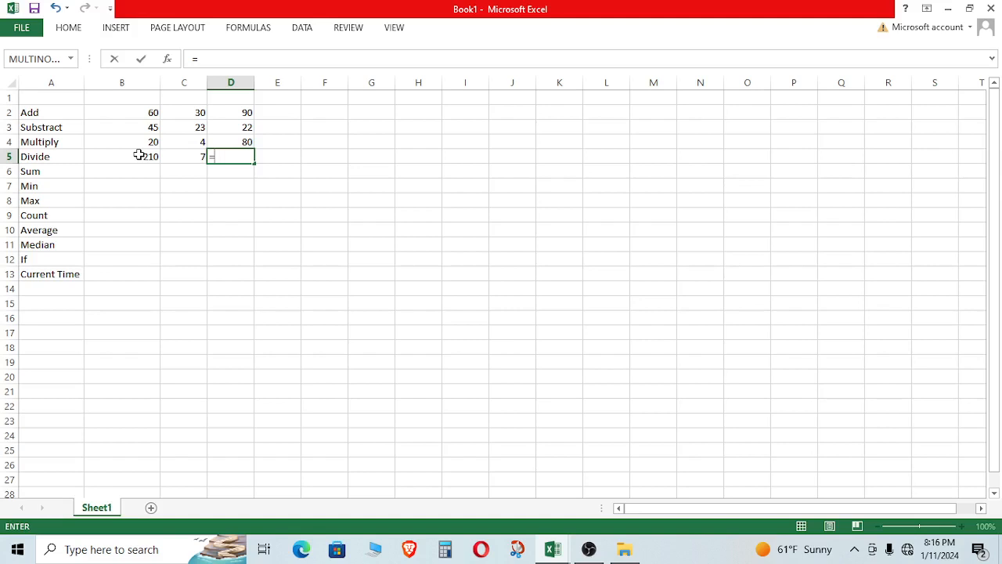
pyautogui.click(138, 156)
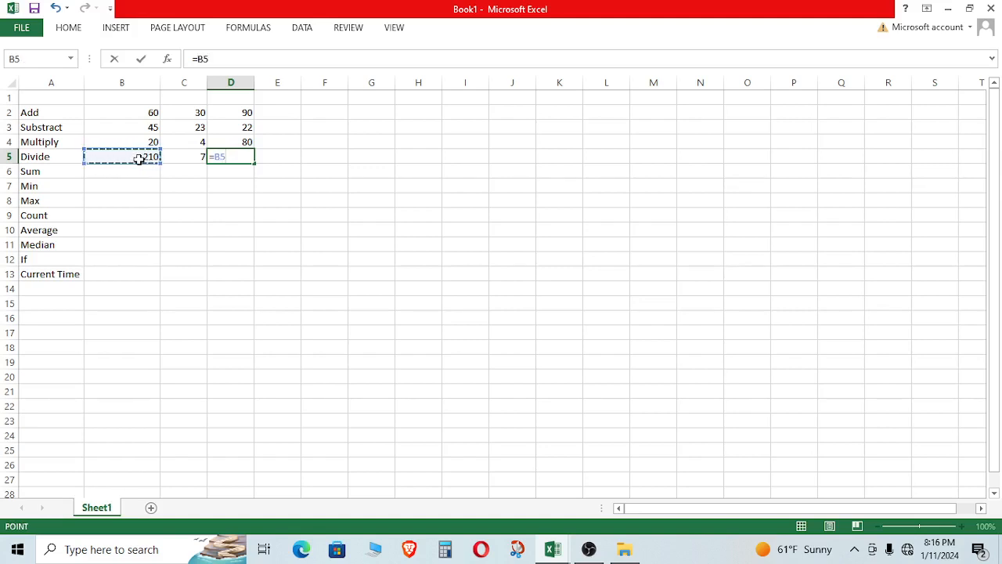
pyautogui.write('/')
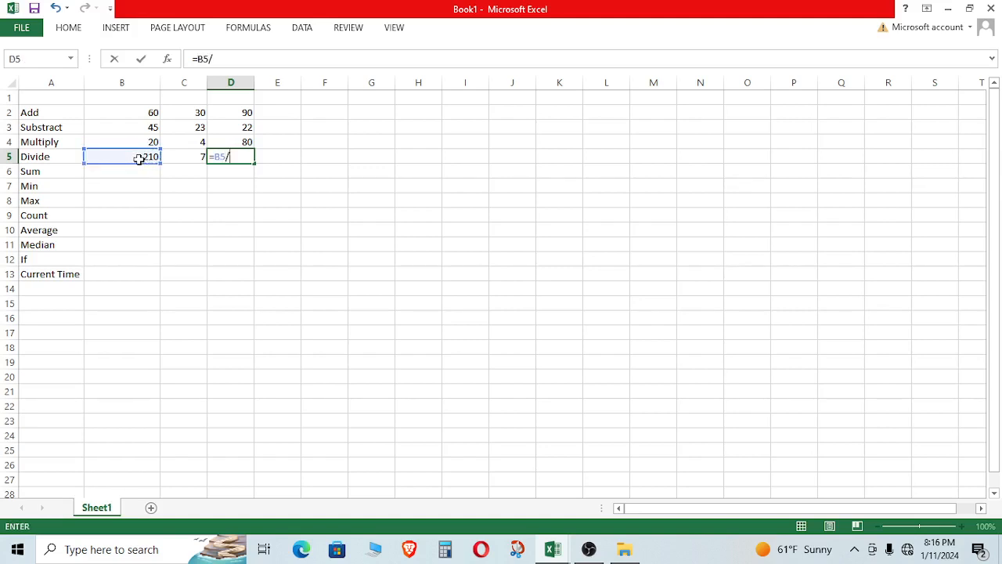
pyautogui.click(181, 154)
pyautogui.press('Return')
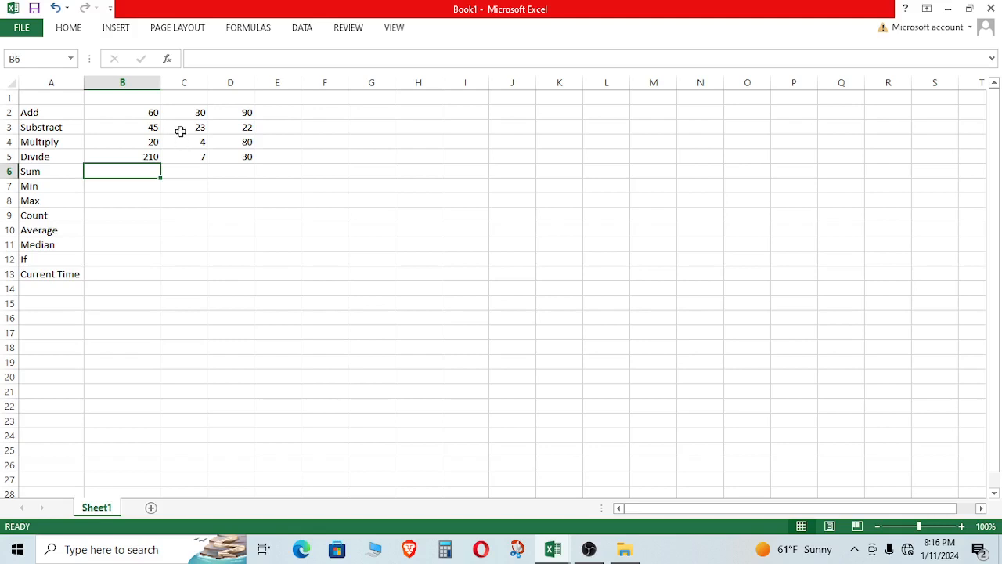
# - Total all numbers in the Add to Divide rows in cell B6 with the formula =SUM(B2:D5)
pyautogui.moveTo(130, 108); pyautogui.dragTo(247, 154)
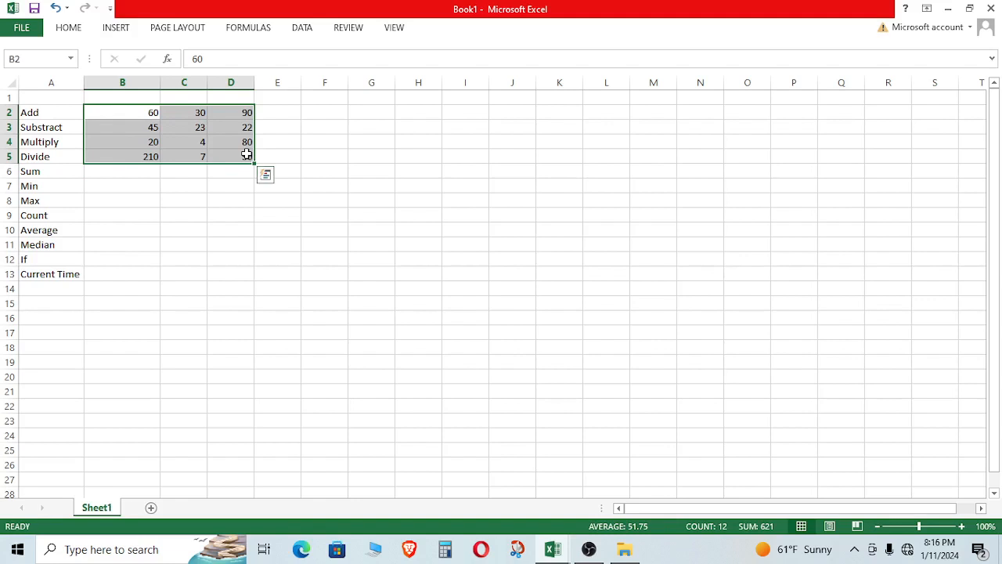
pyautogui.click(197, 199)
pyautogui.doubleClick(123, 169)
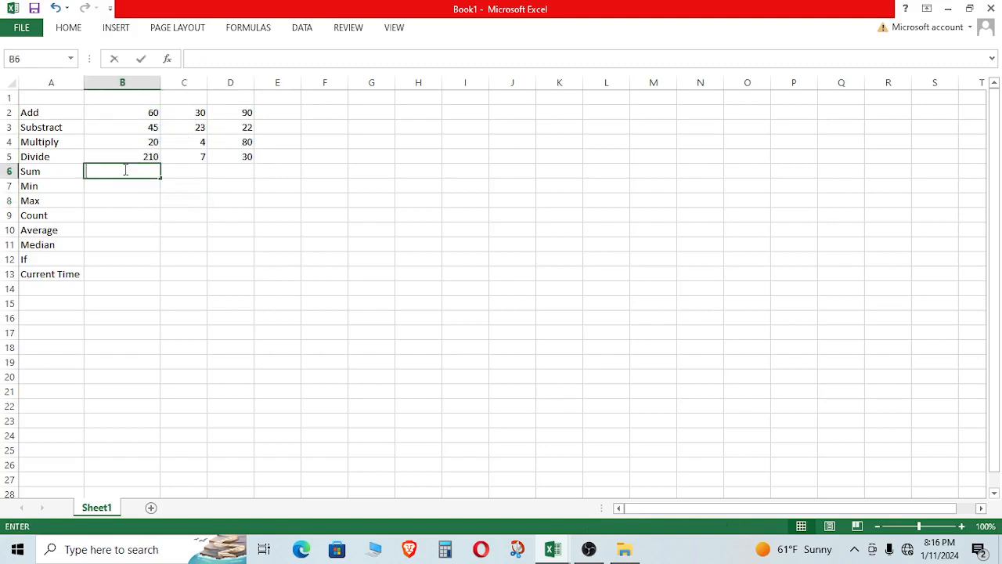
pyautogui.write('=')
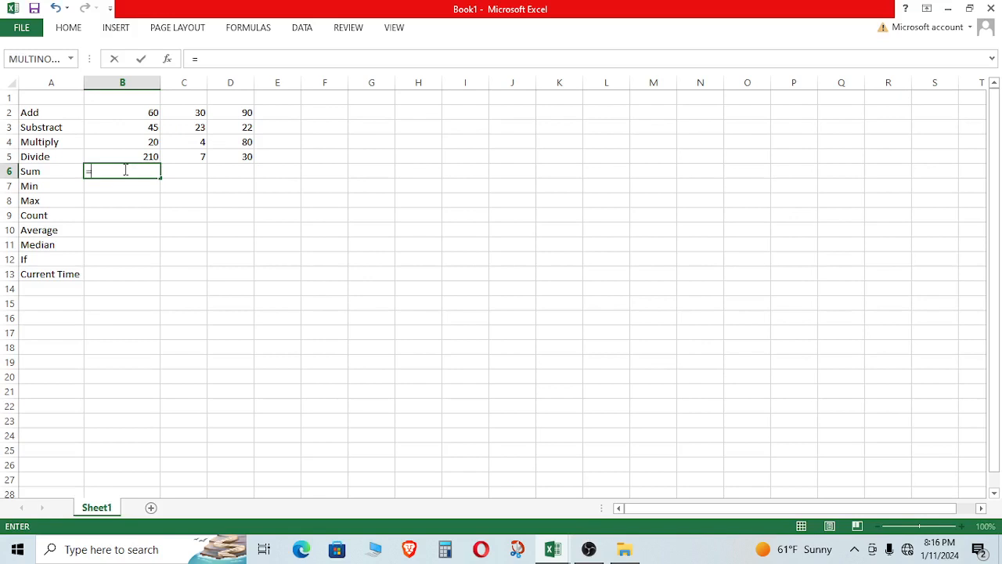
pyautogui.write('sum')
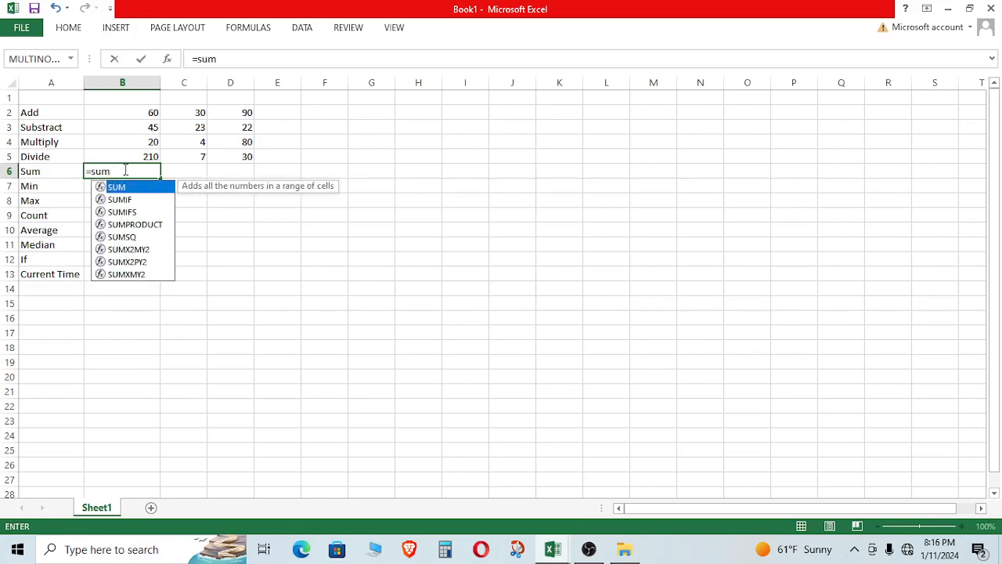
pyautogui.write('(')
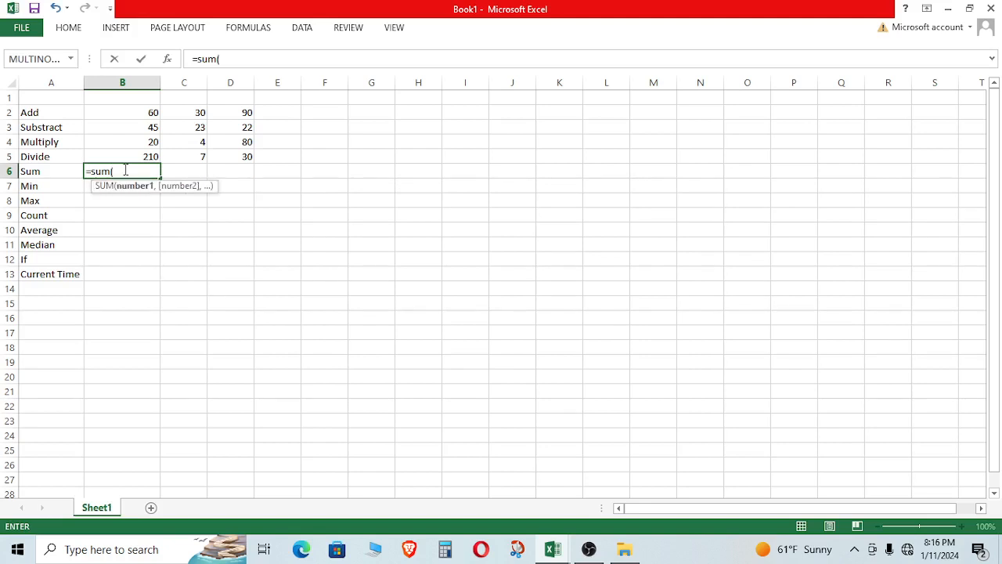
pyautogui.moveTo(122, 106); pyautogui.dragTo(243, 159)
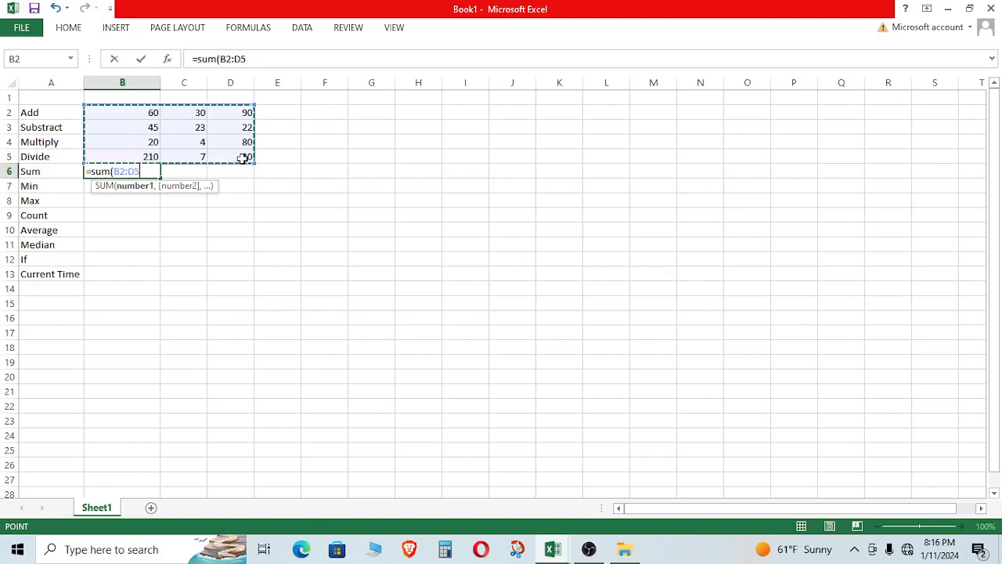
pyautogui.write(')')
pyautogui.press('Return')
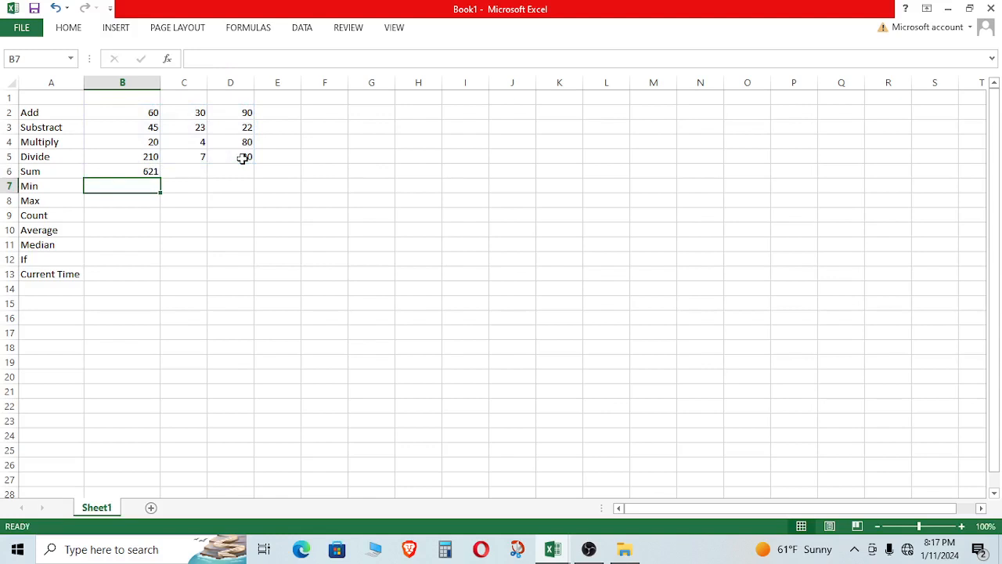
# - Add the Add row's three values individually in cell G2 with the formula =B2+C2+D2
pyautogui.click(359, 112)
pyautogui.doubleClick(359, 113)
pyautogui.write('=')
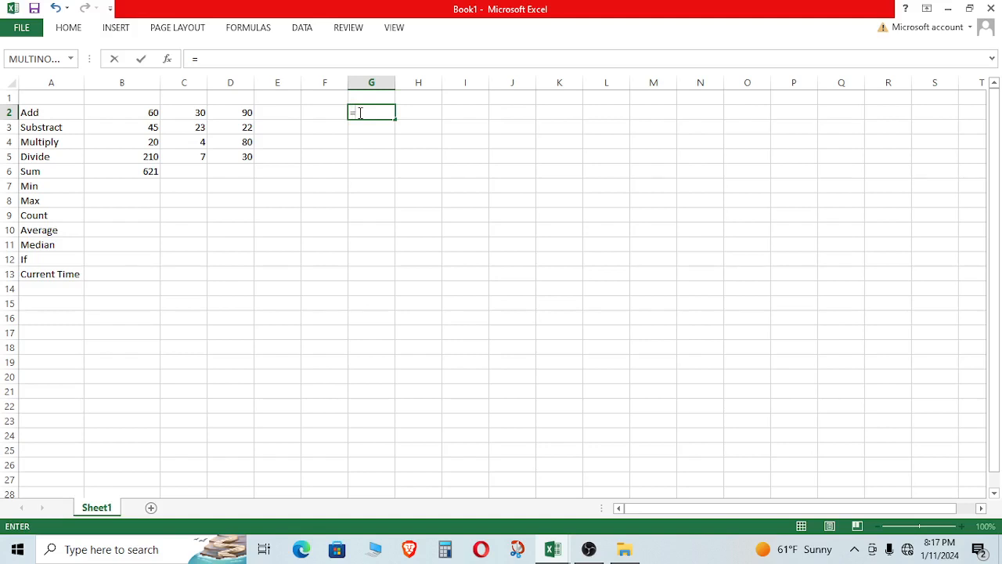
pyautogui.click(140, 114)
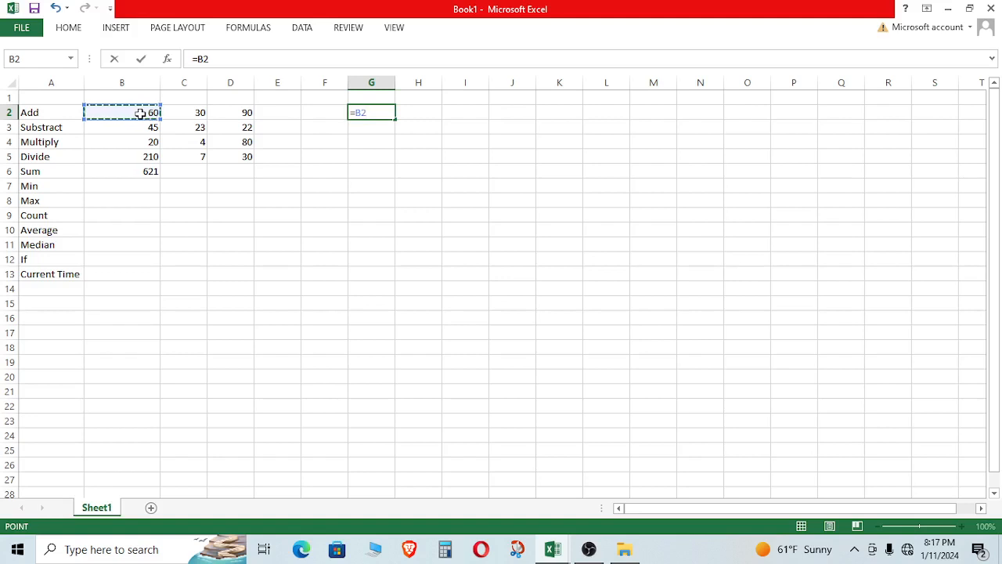
pyautogui.write('+')
pyautogui.click(181, 114)
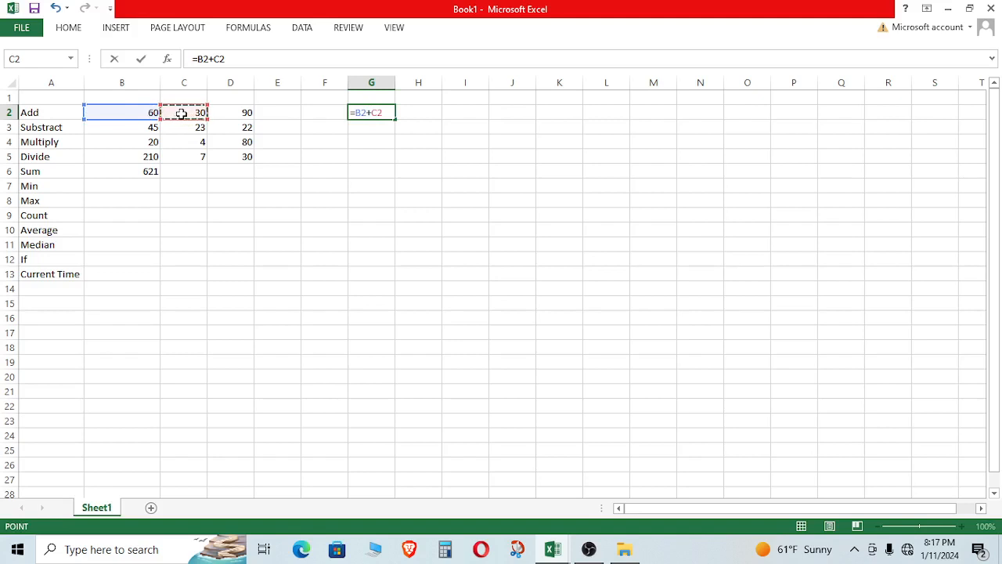
pyautogui.write('+')
pyautogui.click(221, 112)
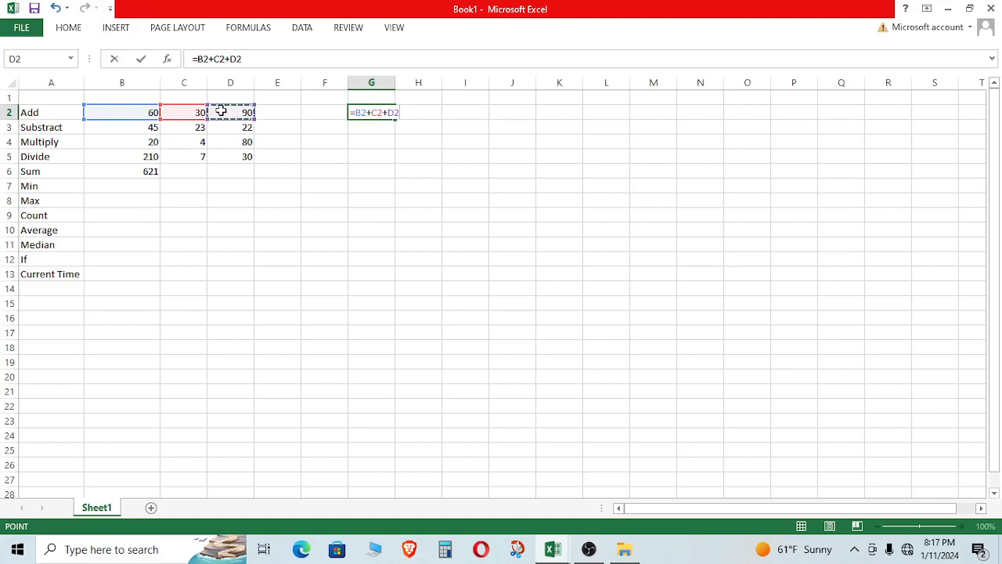
pyautogui.write('+')
pyautogui.press('BackSpace')
pyautogui.press('Return')
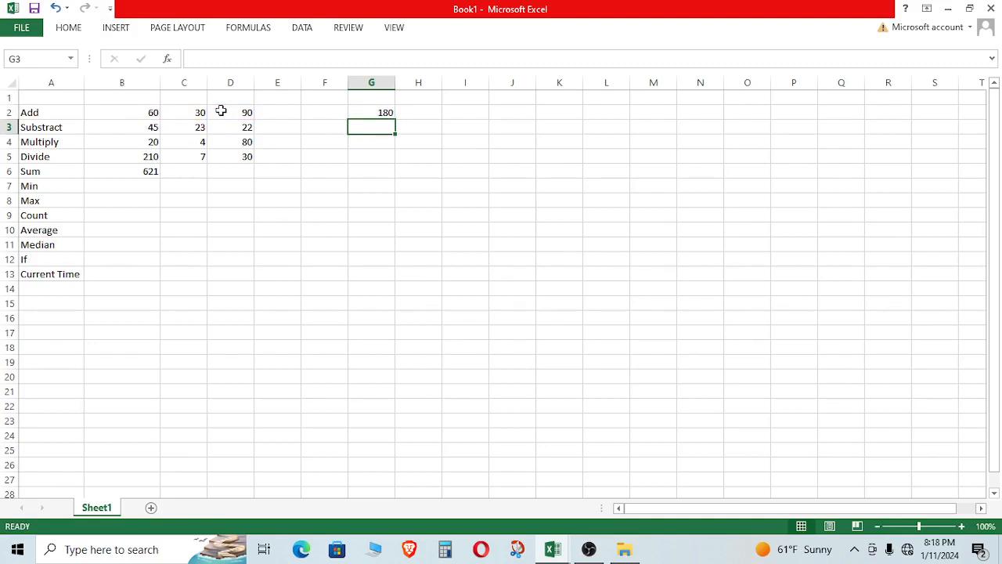
# - Find the smallest number of the Add to Divide rows in cell B7 with the formula =MIN(B2:D5)
pyautogui.click(138, 186)
pyautogui.doubleClick(140, 187)
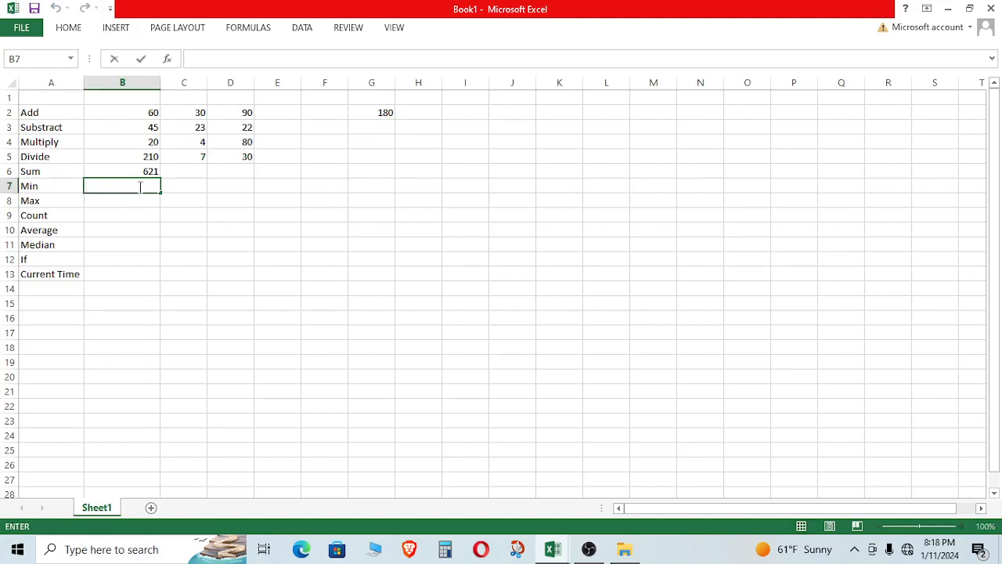
pyautogui.write('=min')
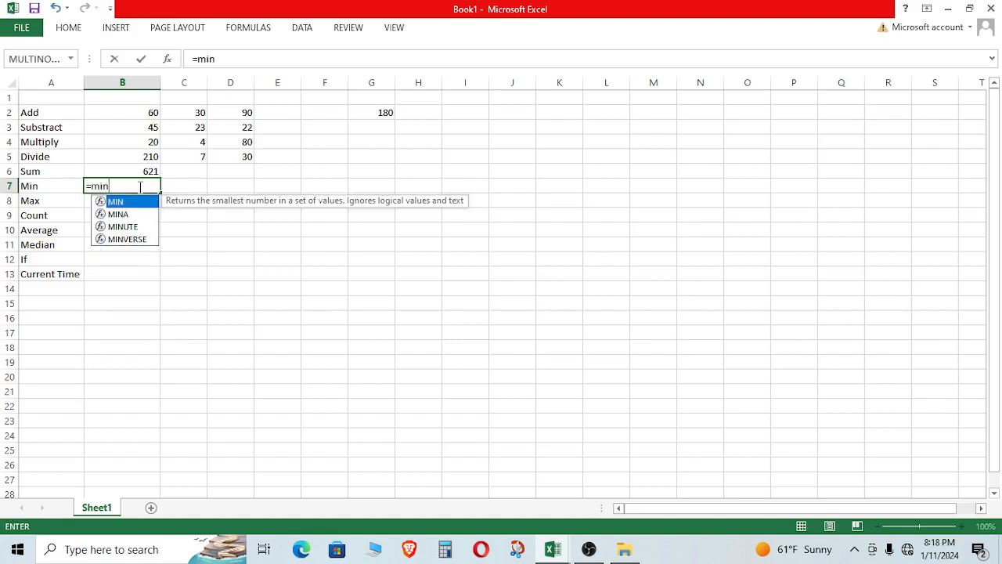
pyautogui.write('9')
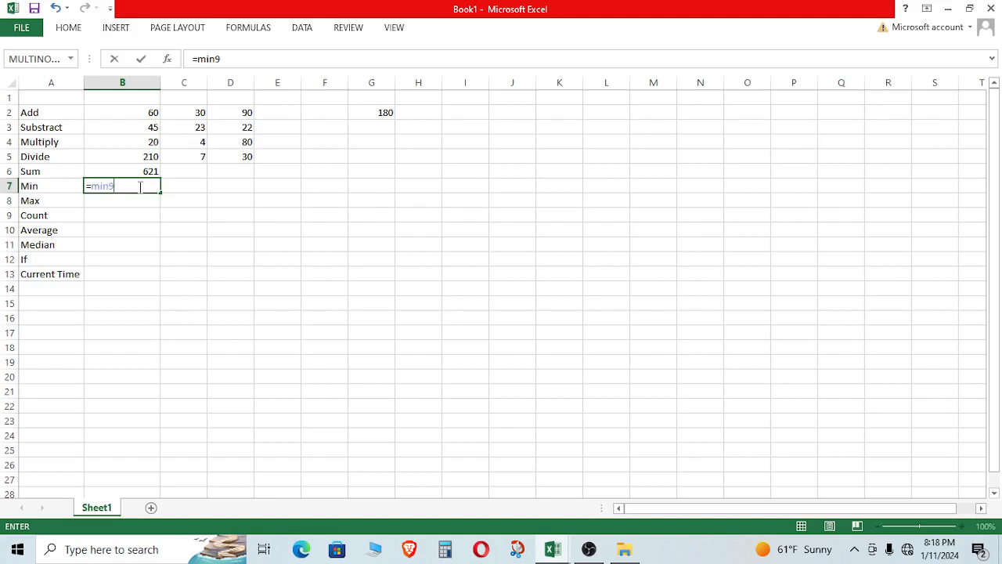
pyautogui.press('BackSpace')
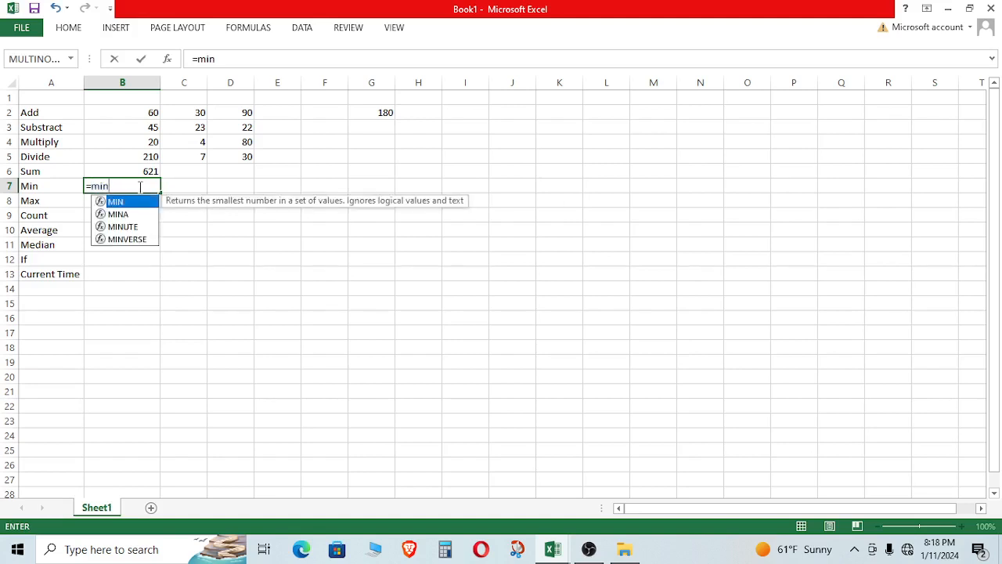
pyautogui.write('(')
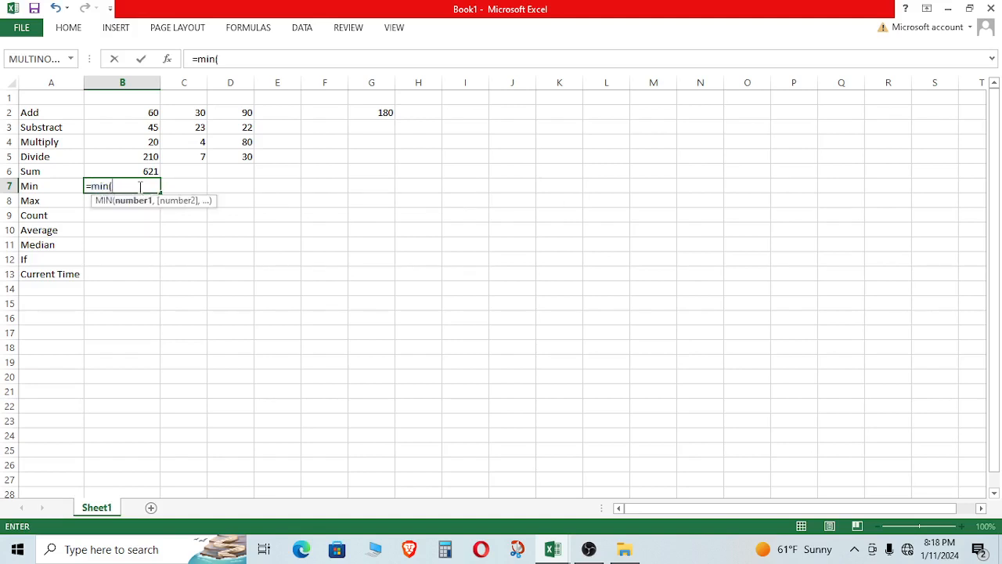
pyautogui.click(151, 111)
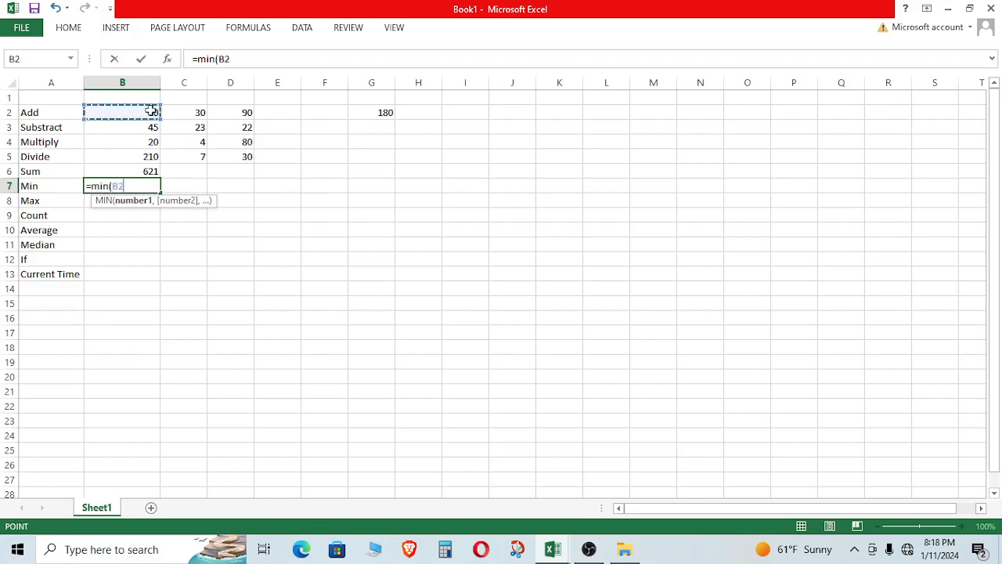
pyautogui.moveTo(151, 111); pyautogui.dragTo(249, 153)
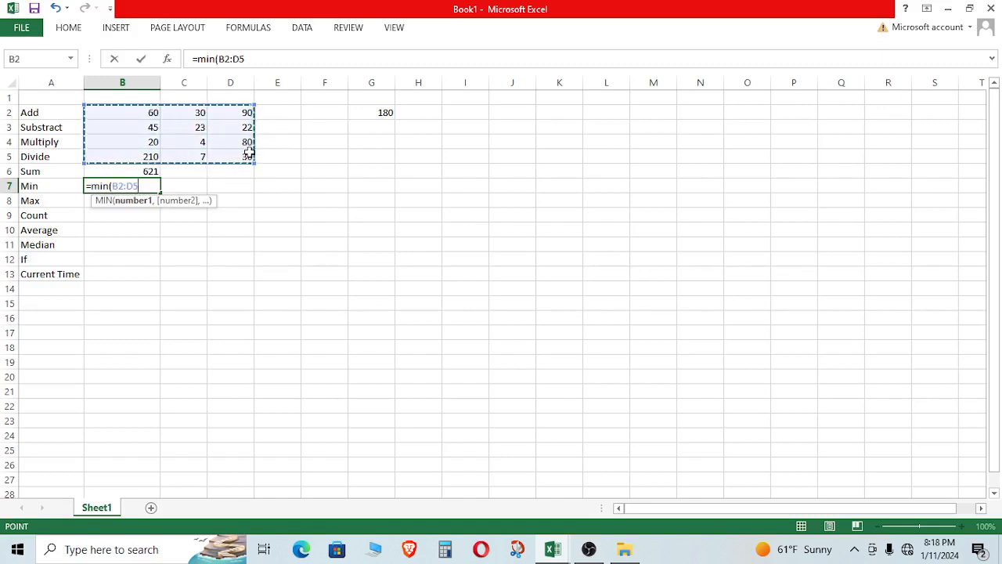
pyautogui.write(')')
pyautogui.press('Return')
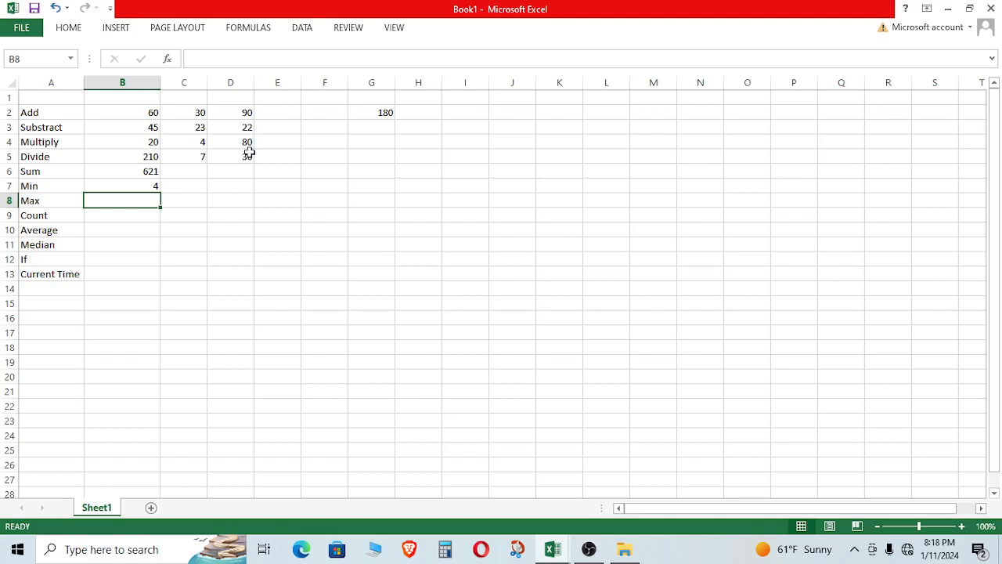
# - Find the largest number of the Add to Divide rows in cell B8 with the formula =MAX(B2:E5)
pyautogui.doubleClick(132, 200)
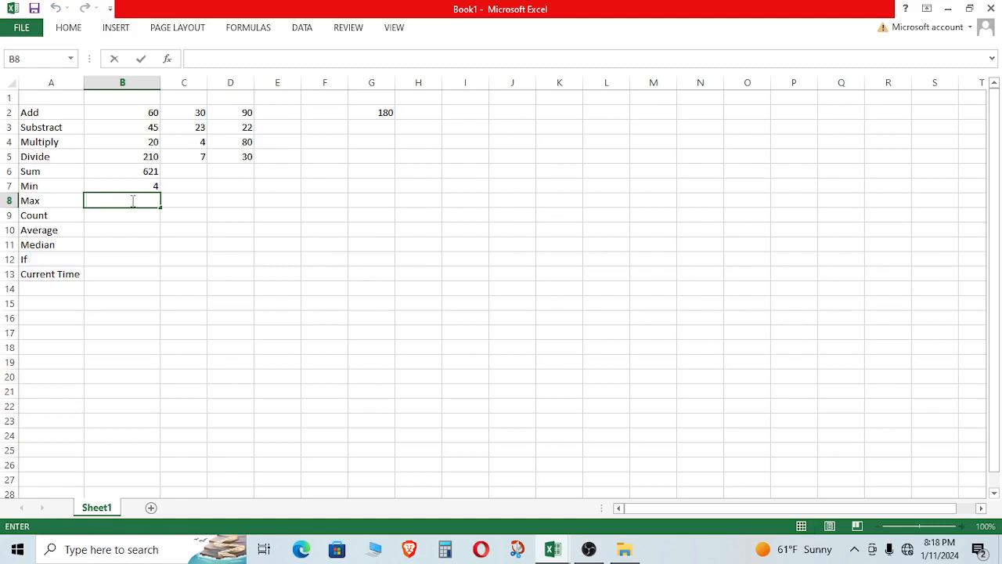
pyautogui.write('=max')
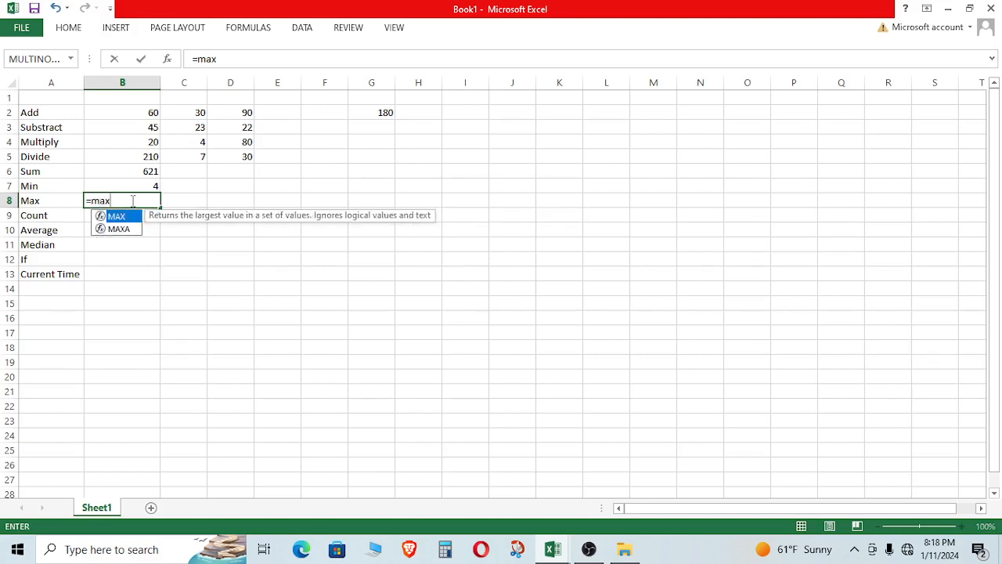
pyautogui.write('(')
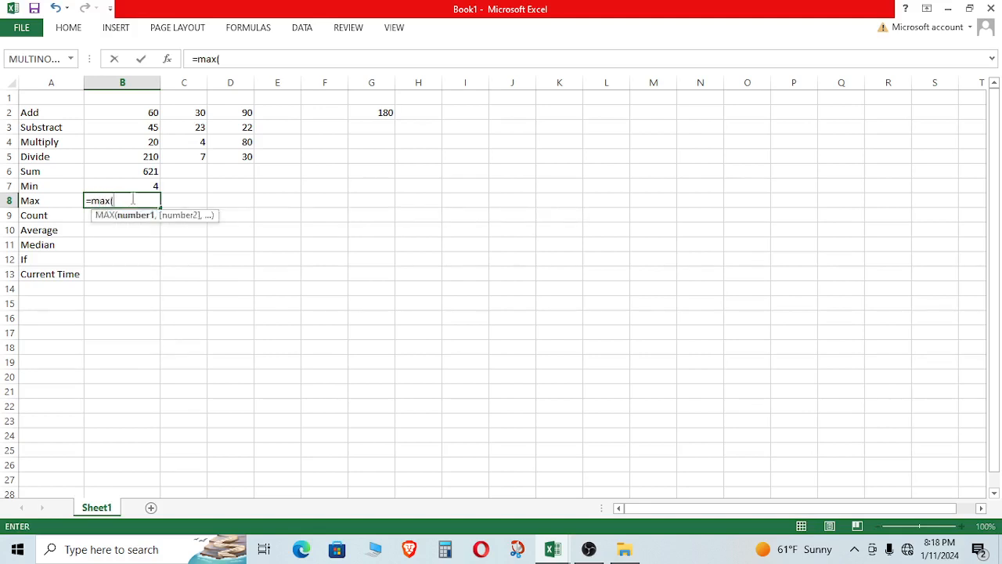
pyautogui.moveTo(136, 112); pyautogui.dragTo(255, 156)
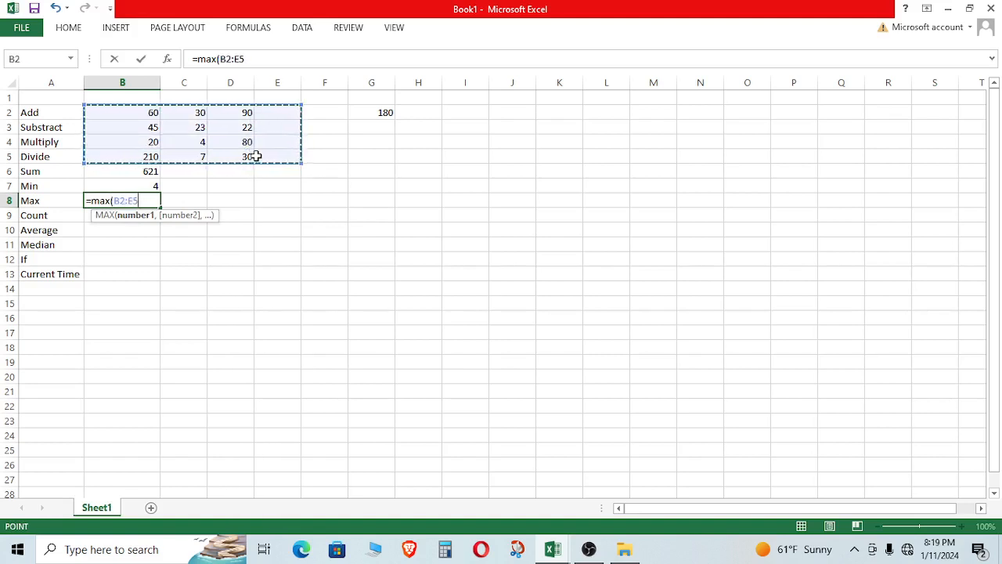
pyautogui.write(')')
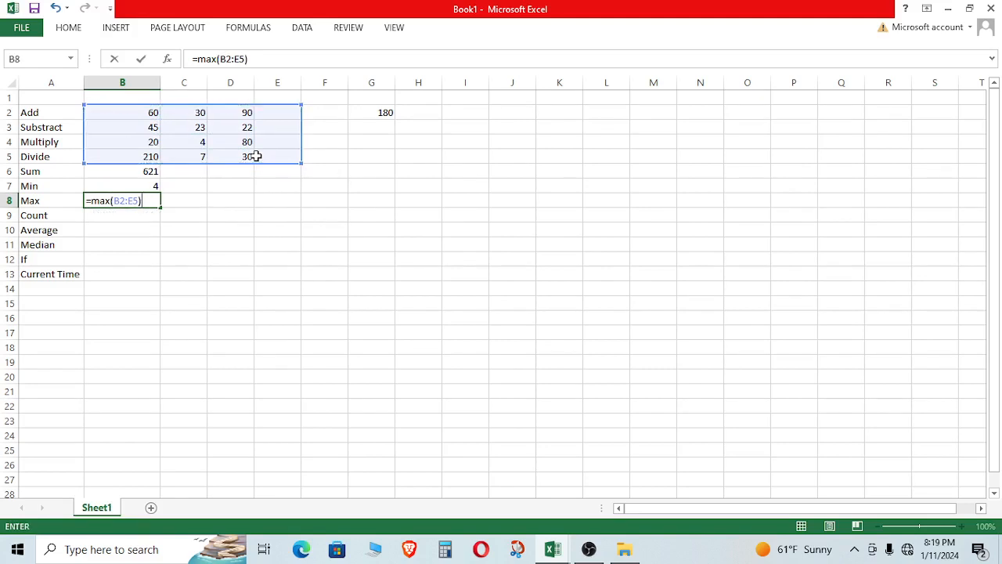
pyautogui.press('Return')
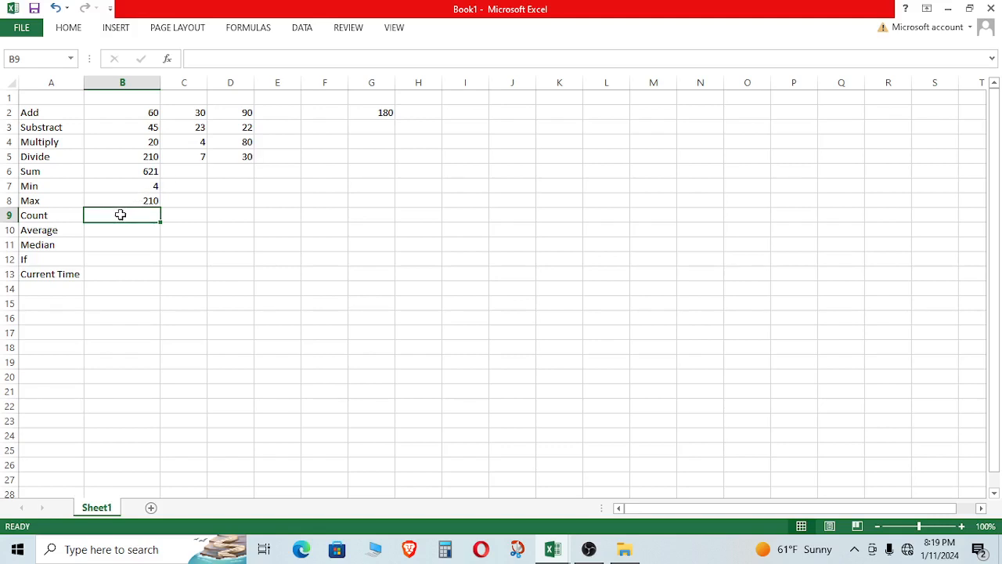
# - Count the numeric cells from the Add row through the Max row in cell B9 with the formula =COUNT(B2:G8)
pyautogui.write('=')
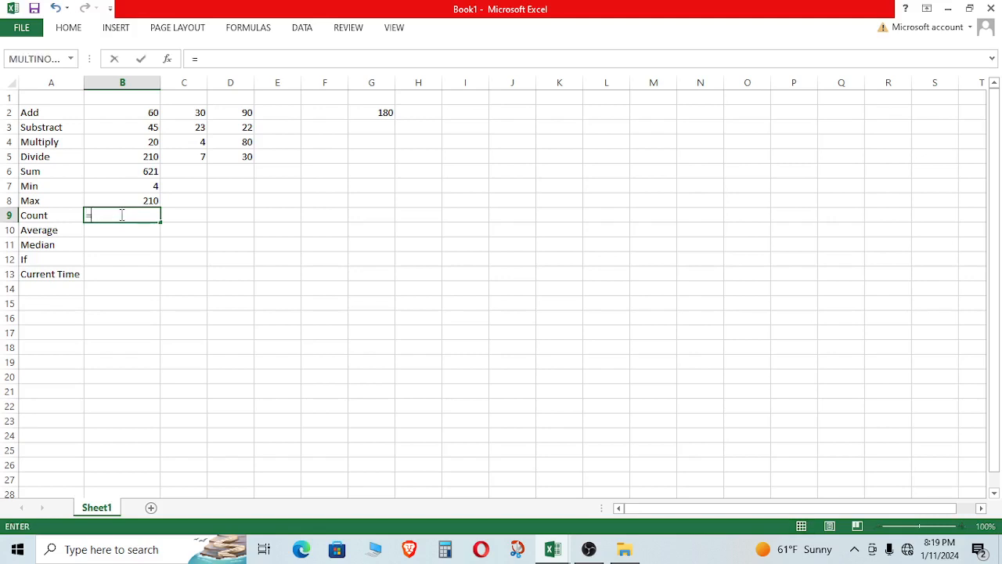
pyautogui.write('count')
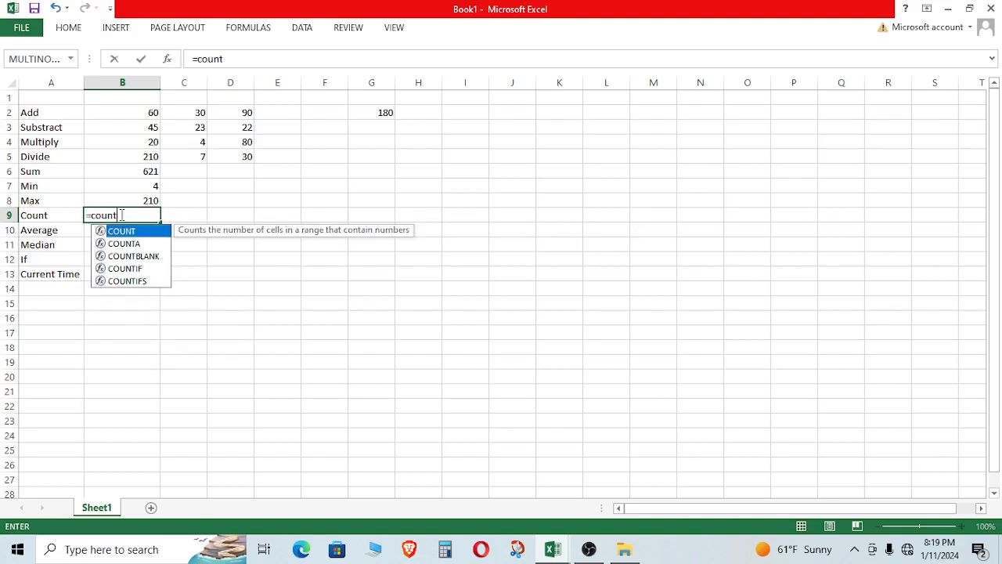
pyautogui.write('(')
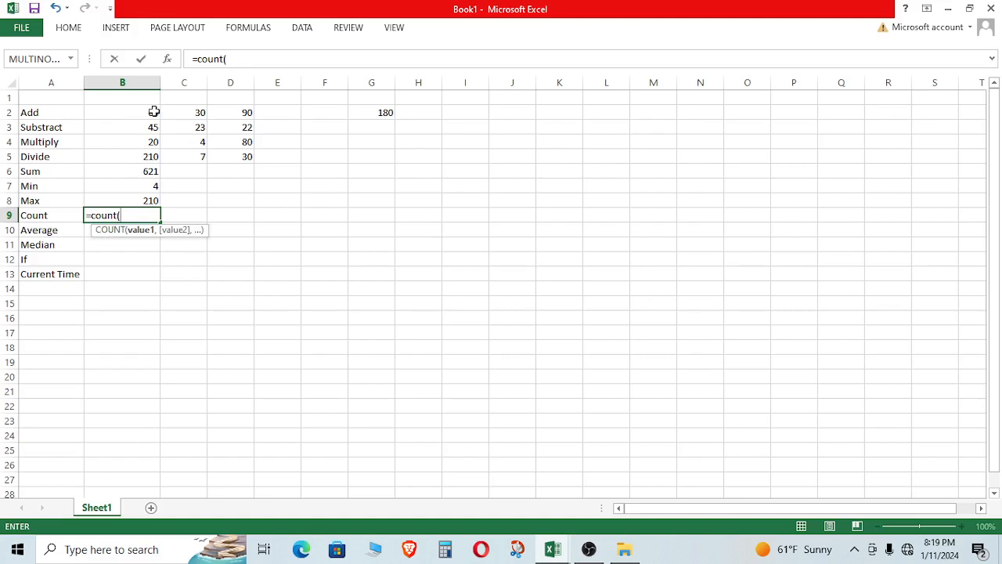
pyautogui.moveTo(128, 110); pyautogui.dragTo(380, 198)
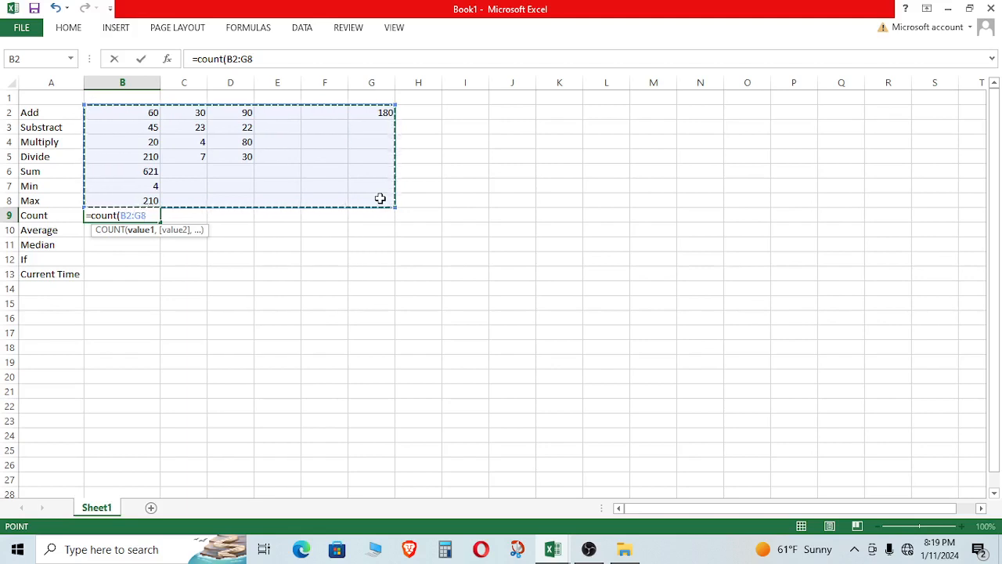
pyautogui.write(')')
pyautogui.press('Return')
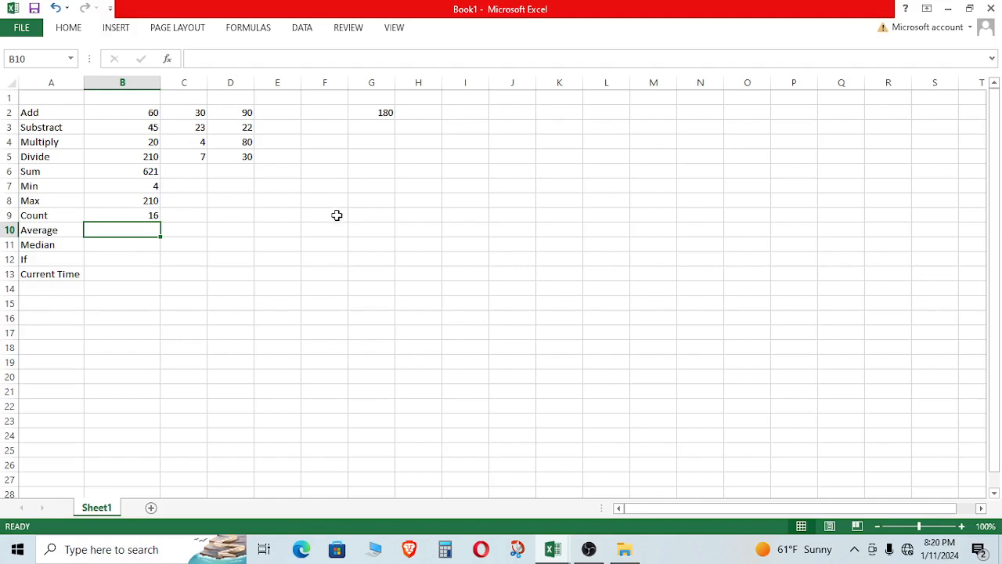
# - Enter the sample amounts 20000, 56000, 34000, 90000 and 5000 across cells E10 to I10 in the Average row
pyautogui.click(278, 231)
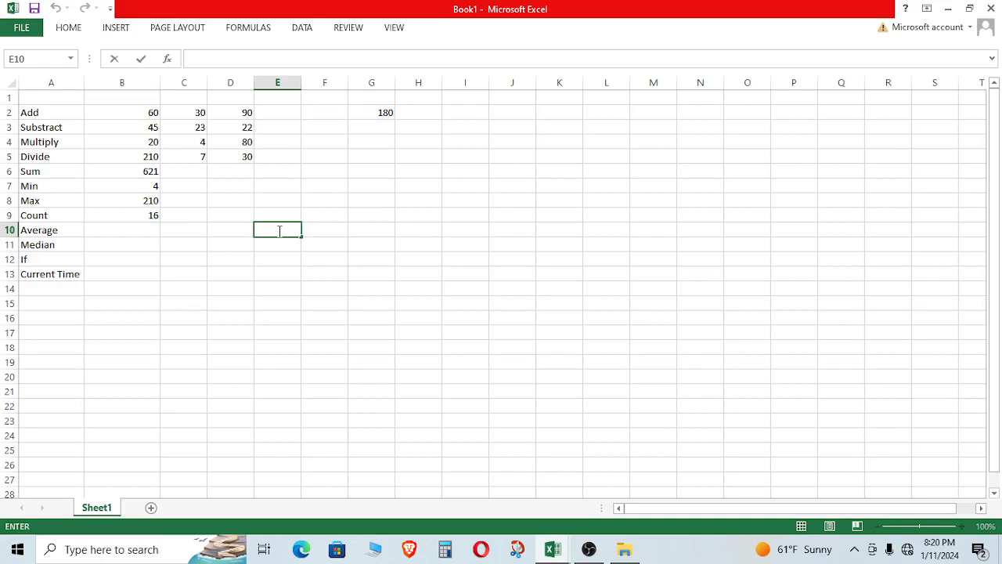
pyautogui.write('20000')
pyautogui.press('Tab')
pyautogui.write('2')
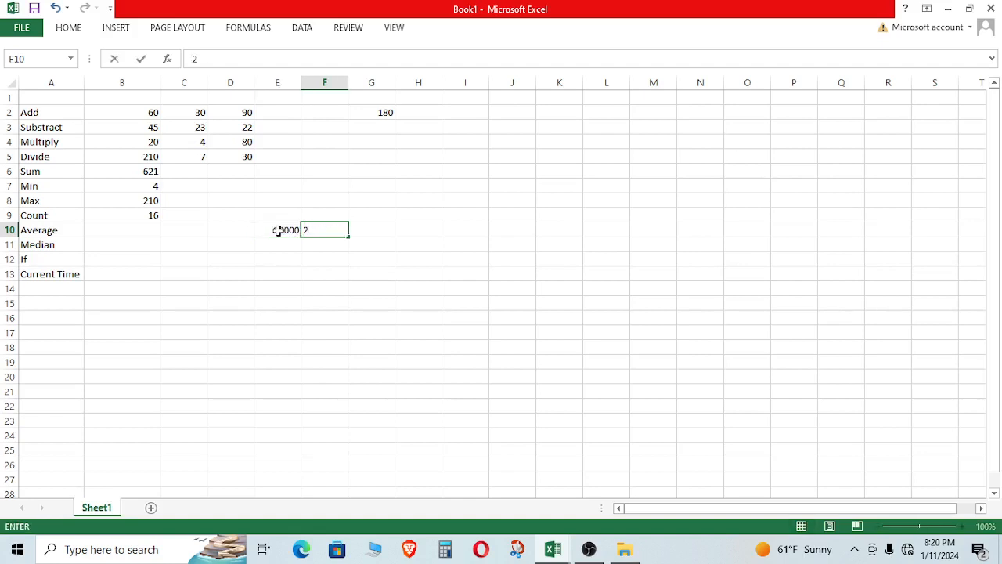
pyautogui.press('BackSpace')
pyautogui.write('56000')
pyautogui.press('Tab')
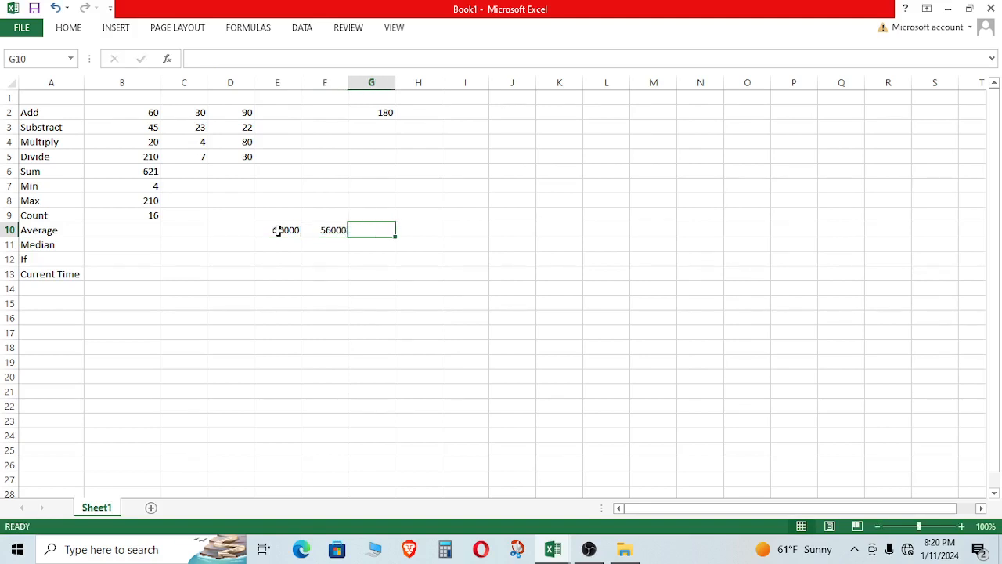
pyautogui.write('340000')
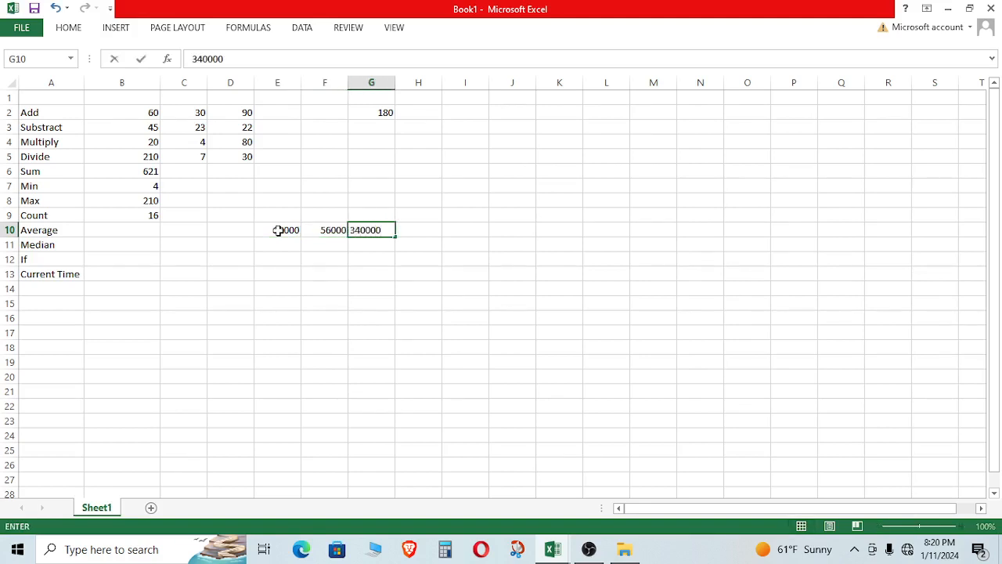
pyautogui.press('BackSpace')
pyautogui.press('Tab')
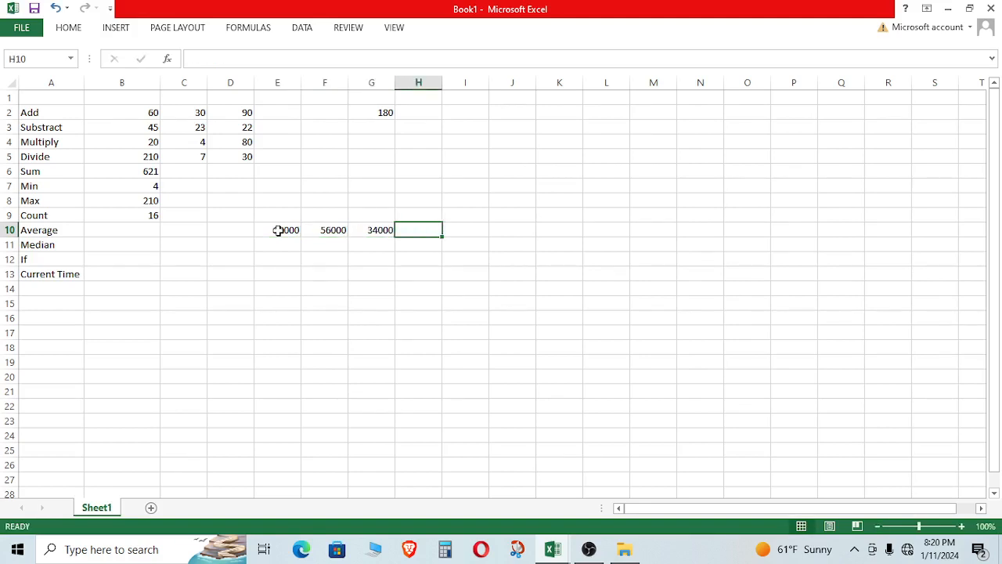
pyautogui.write('90000')
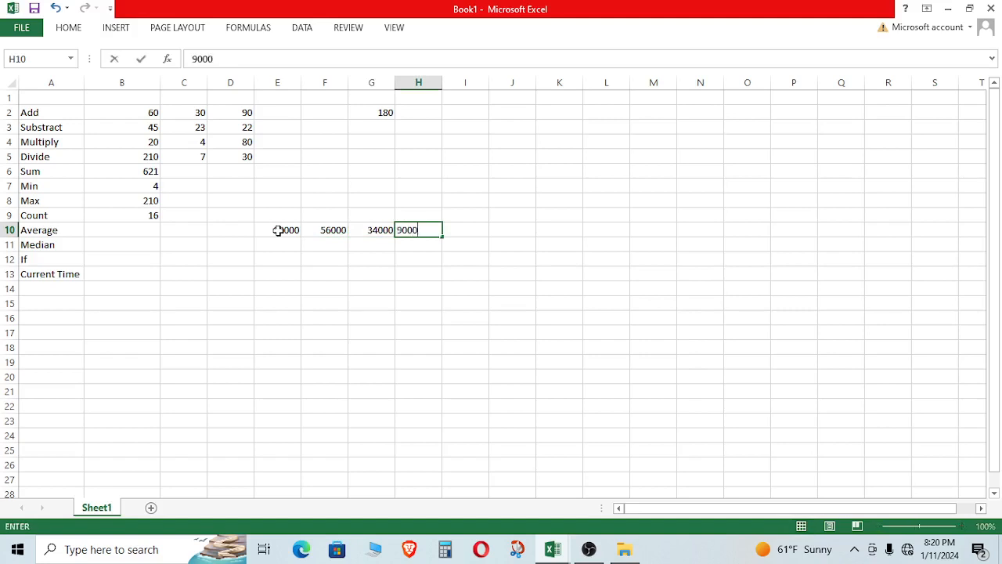
pyautogui.press('Tab')
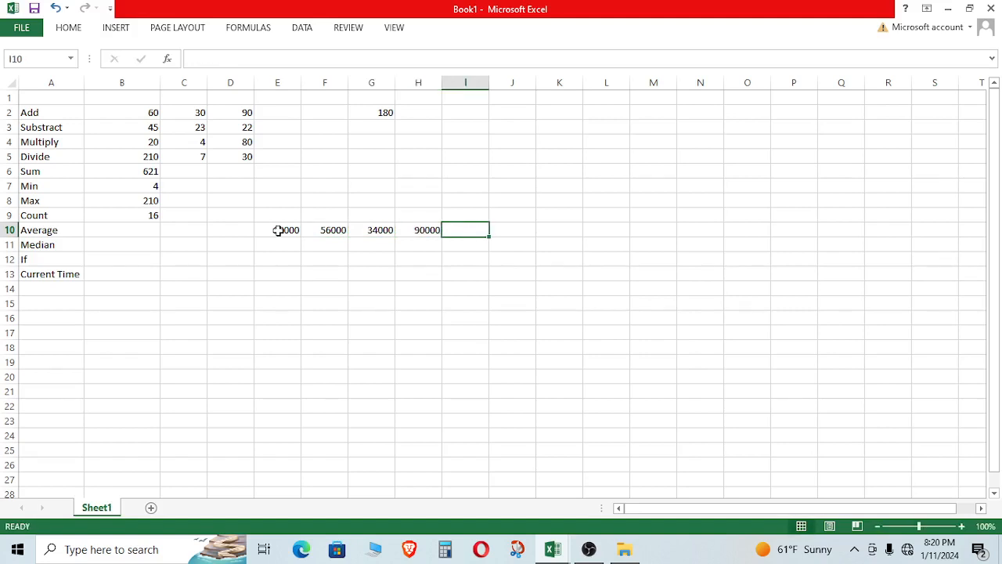
pyautogui.write('5000')
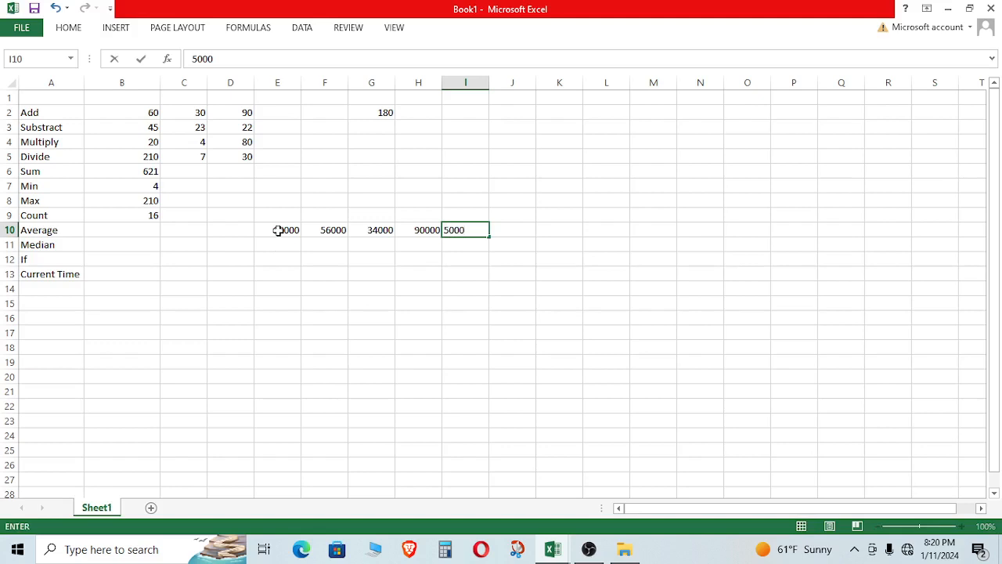
pyautogui.click(289, 273)
# - Format the amounts in E10:I10 as US dollars with the $ English (United States) accounting format
pyautogui.moveTo(261, 230); pyautogui.dragTo(329, 230)
pyautogui.moveTo(411, 221); pyautogui.dragTo(470, 227)
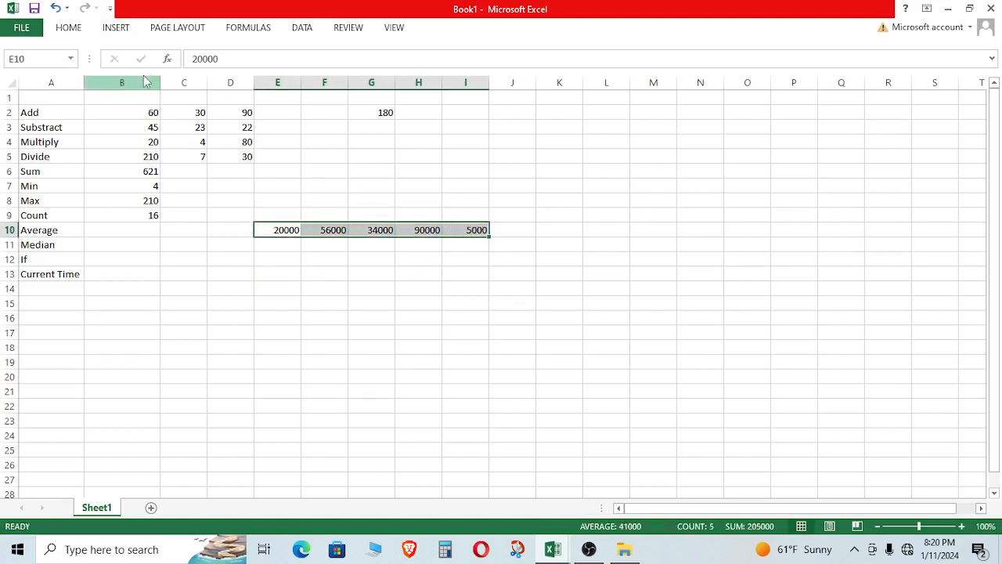
pyautogui.click(69, 28)
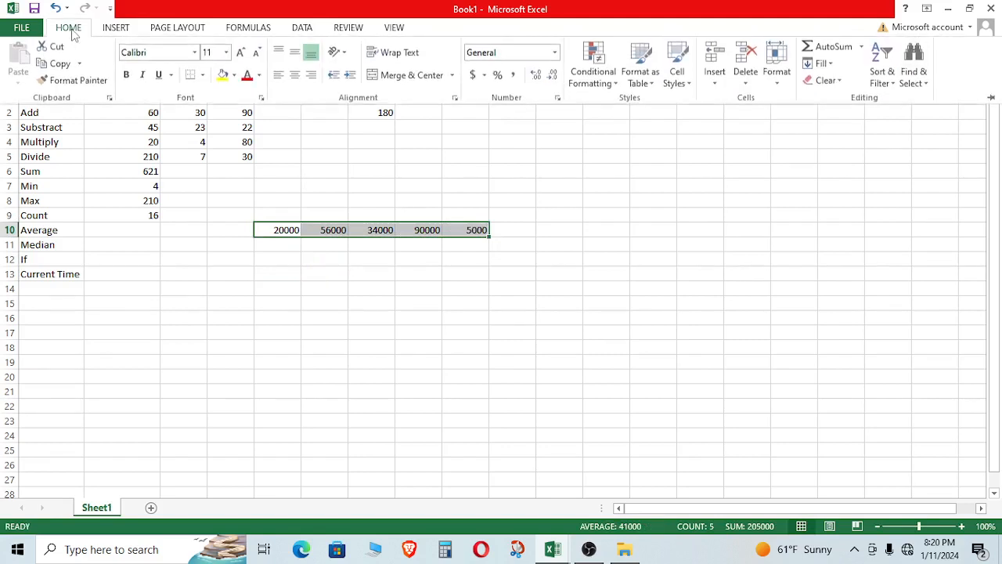
pyautogui.click(484, 76)
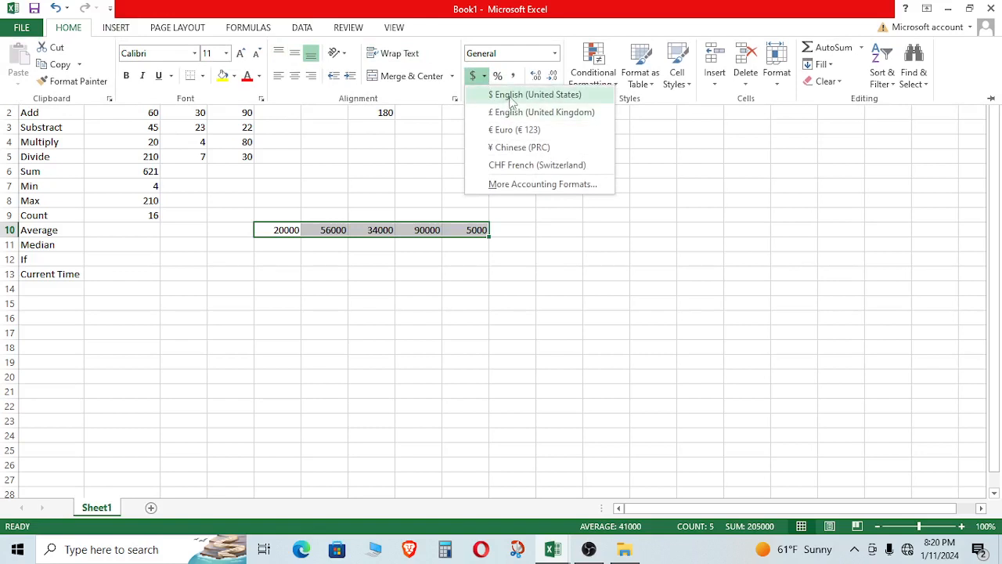
pyautogui.click(509, 97)
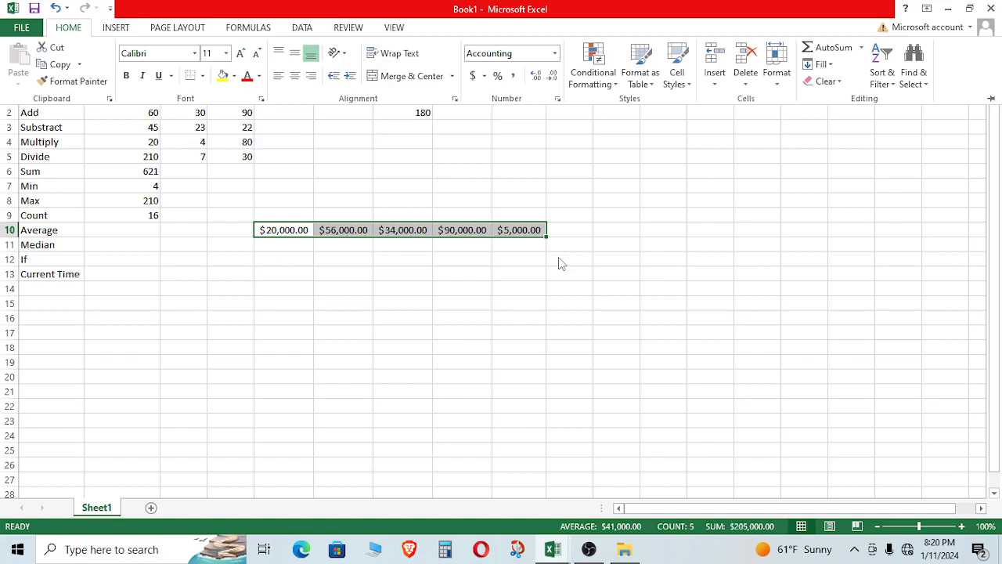
pyautogui.click(289, 309)
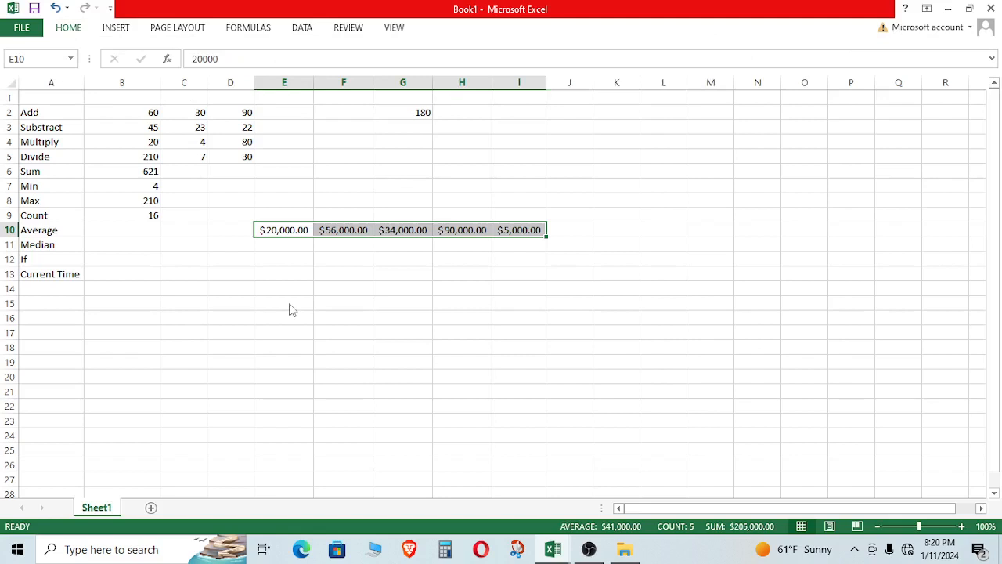
# - Average the five dollar amounts in cell B10 with the formula =AVERAGE(E10:I10)
pyautogui.doubleClick(110, 230)
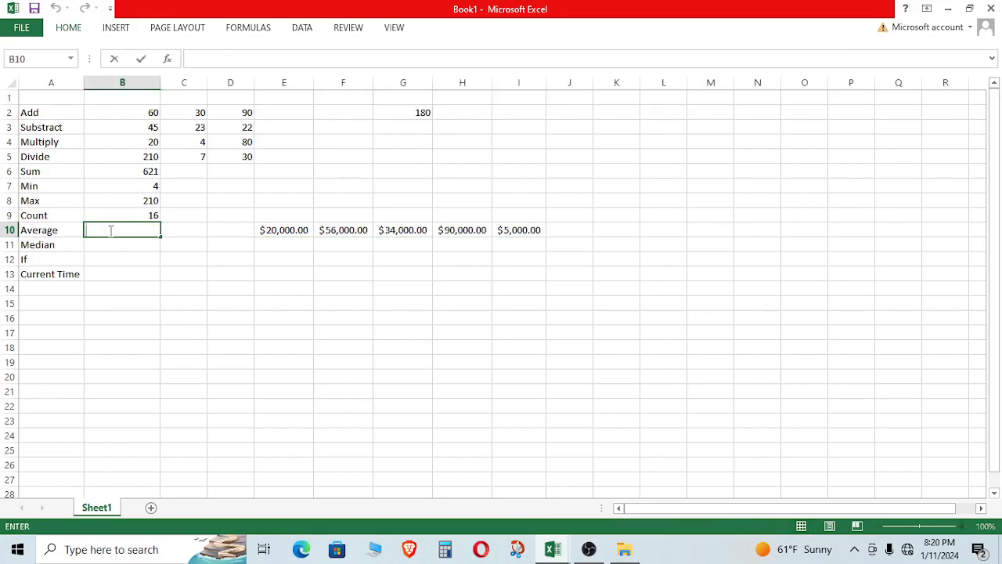
pyautogui.write('=ave')
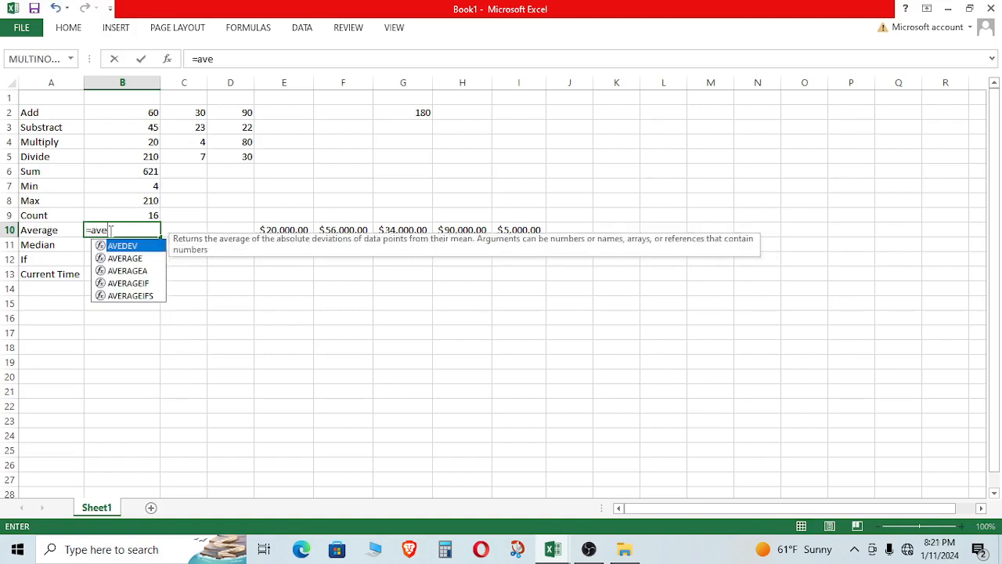
pyautogui.write('rage')
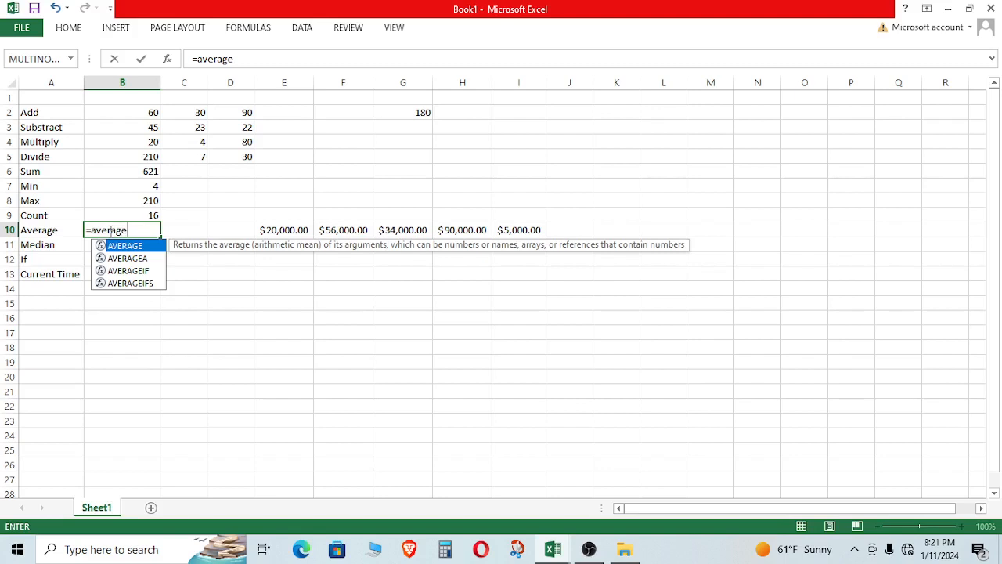
pyautogui.write('(')
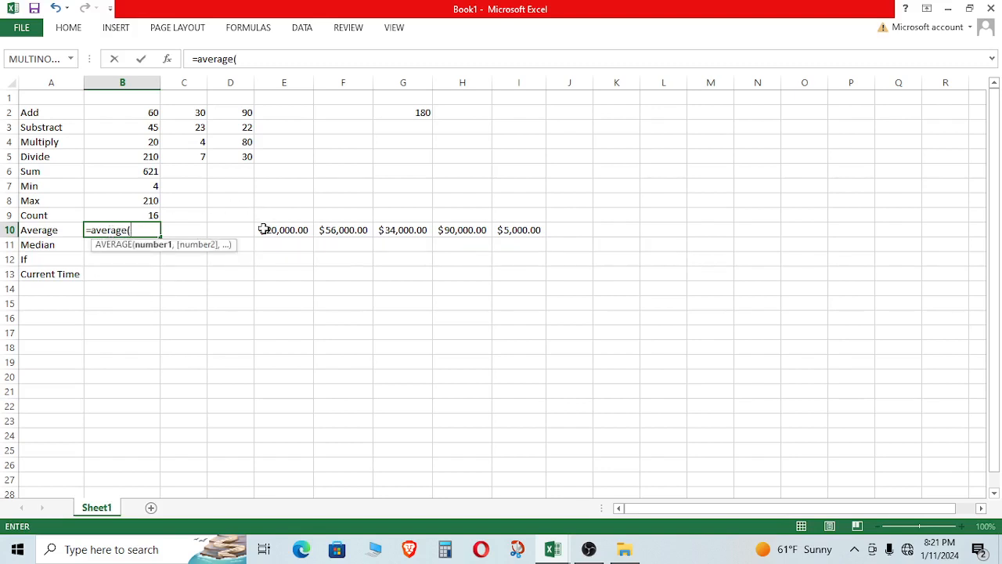
pyautogui.moveTo(263, 230); pyautogui.dragTo(517, 229)
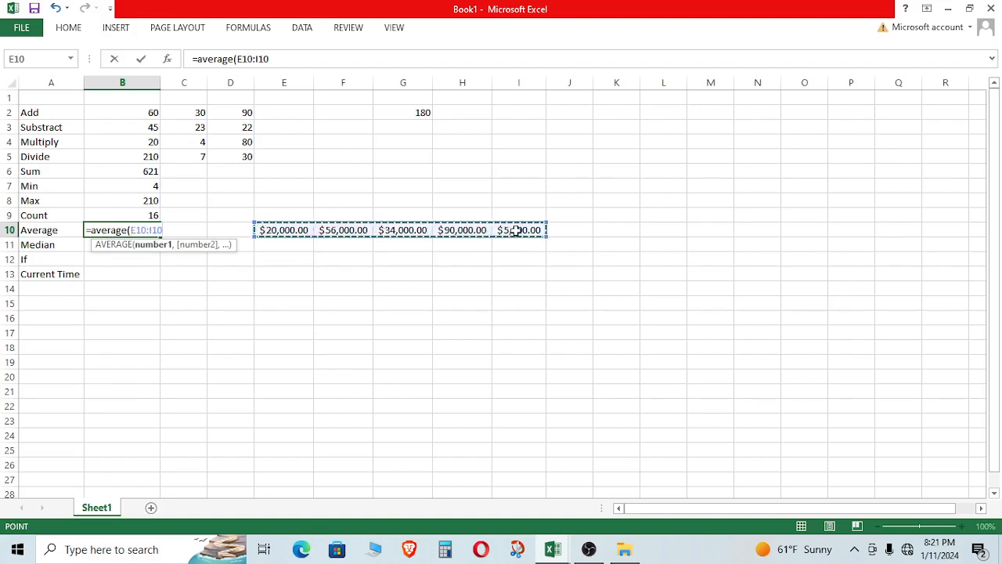
pyautogui.write(')')
pyautogui.press('Return')
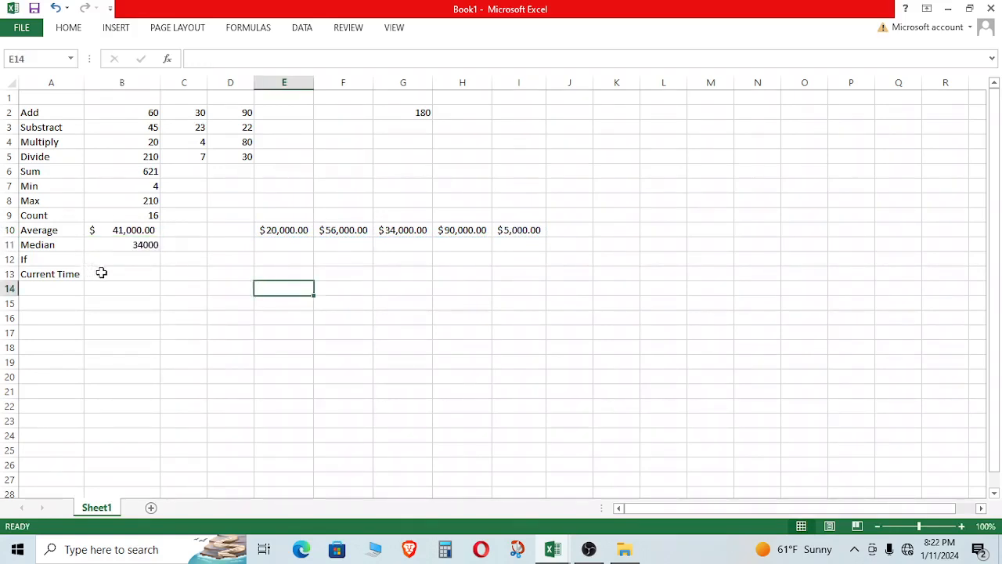
# - Insert the current date and time in cell B13 with the formula =NOW()
pyautogui.doubleClick(102, 274)
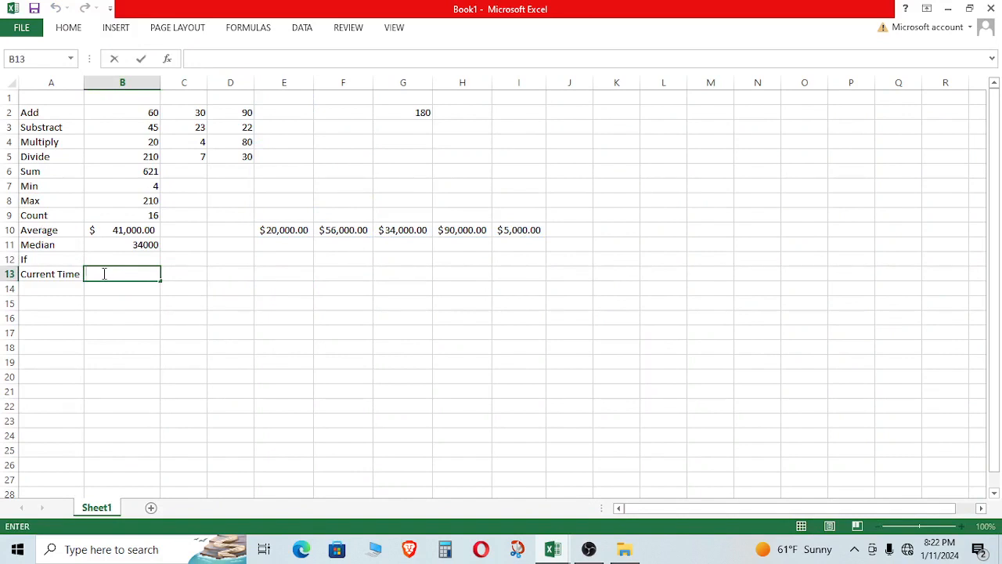
pyautogui.write('=now')
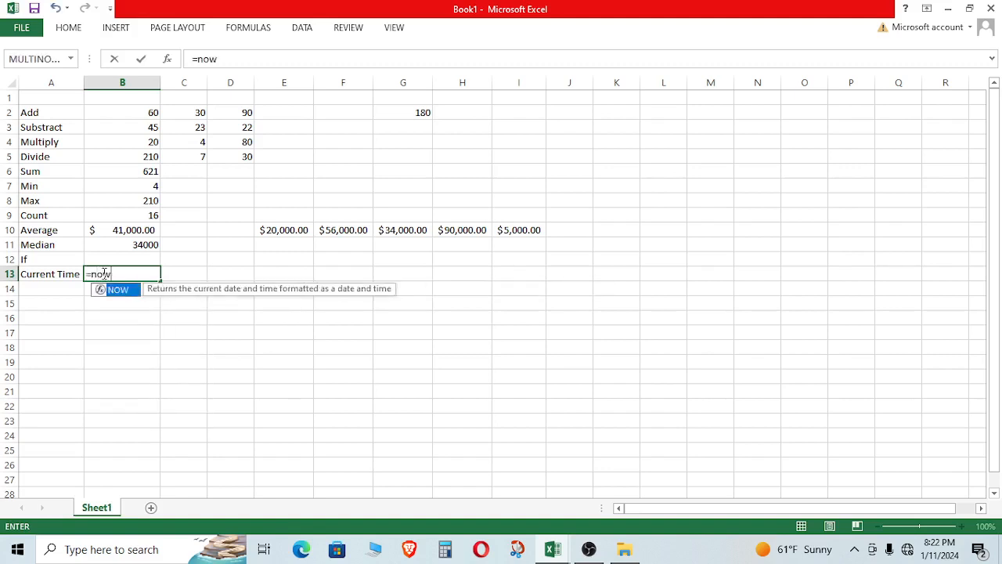
pyautogui.write('(')
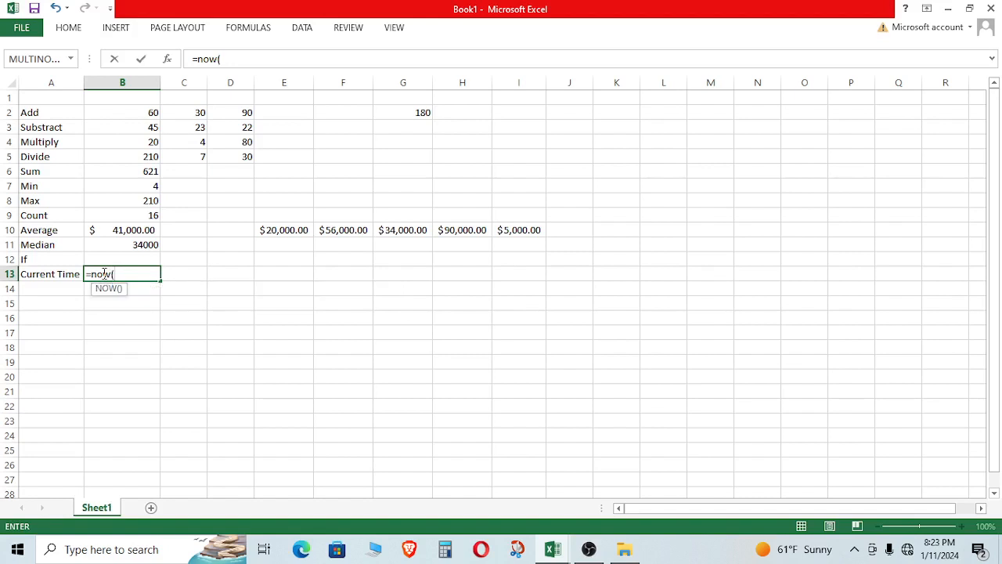
pyautogui.write(')')
pyautogui.press('Return')
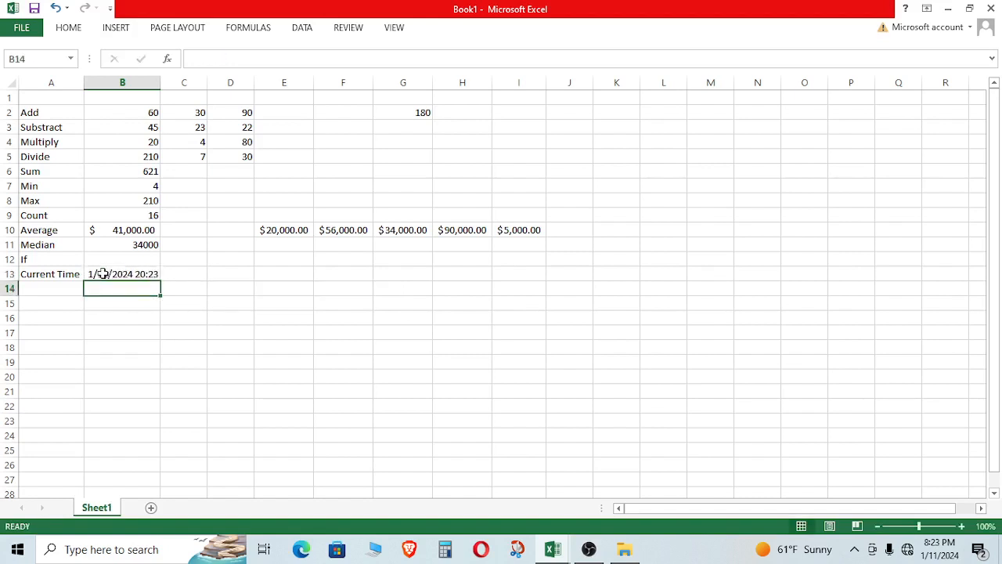